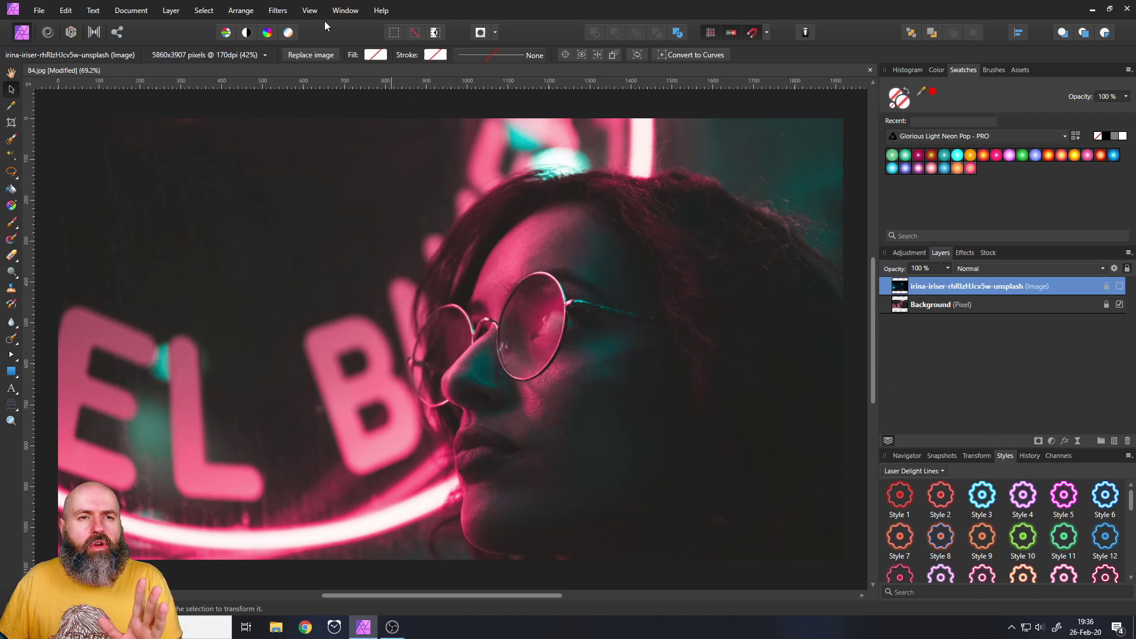
# - Show the Styles panel from View > Studio, with the Laser Delight Lines set visible
pyautogui.click(308, 11)
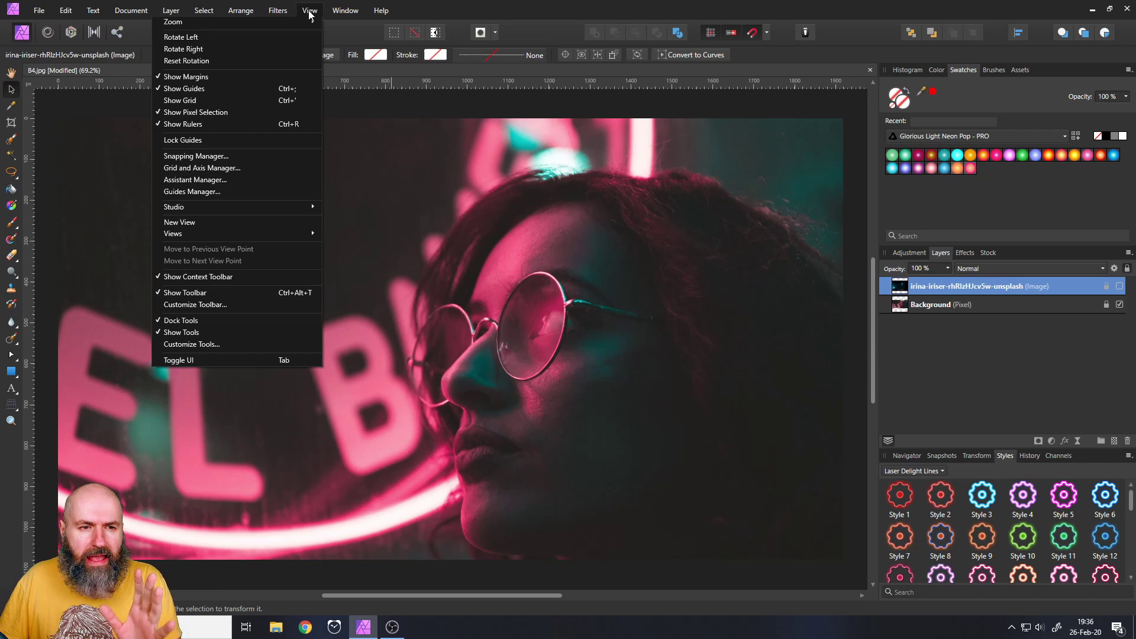
pyautogui.moveTo(258, 208)
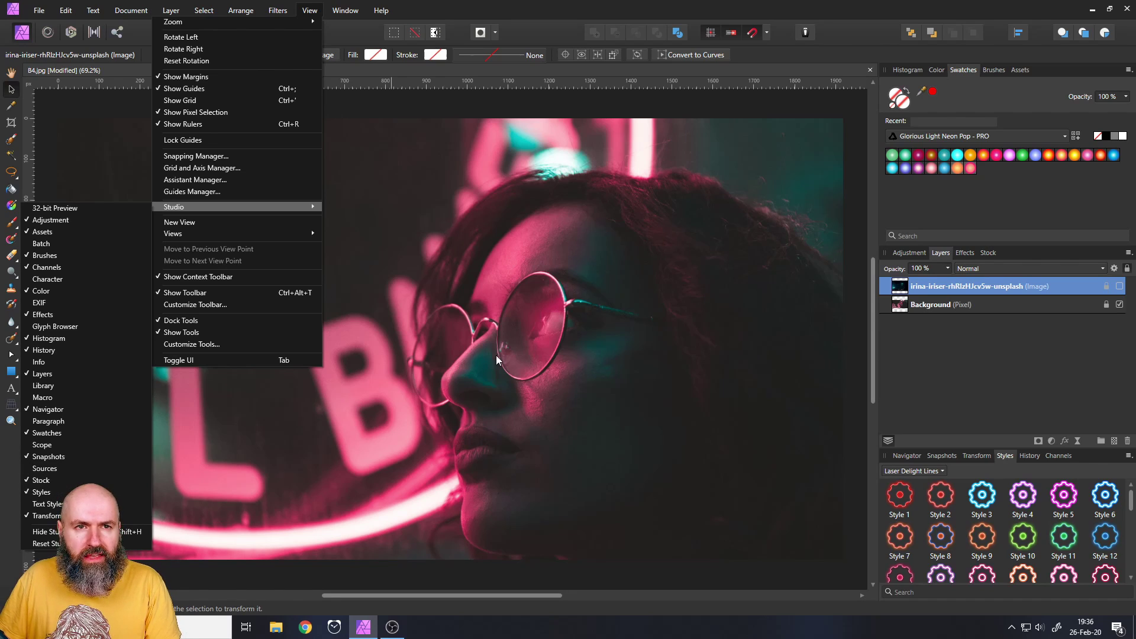
pyautogui.click(1006, 457)
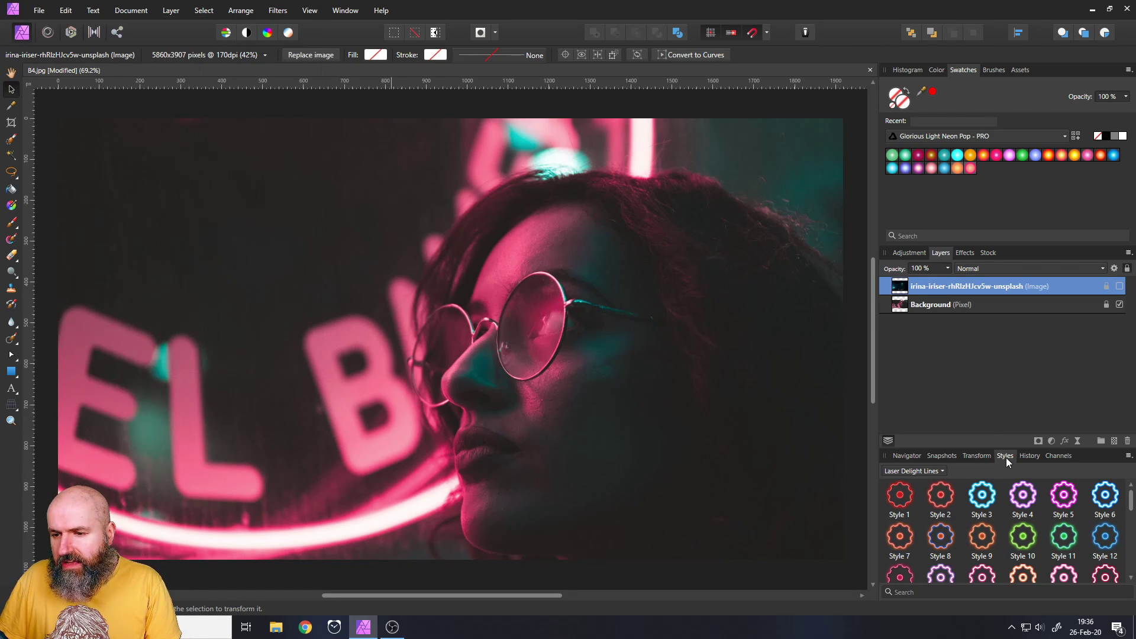
# - Keep Laser Delight Lines as the style category and select the Artistic Text Tool
pyautogui.click(920, 477)
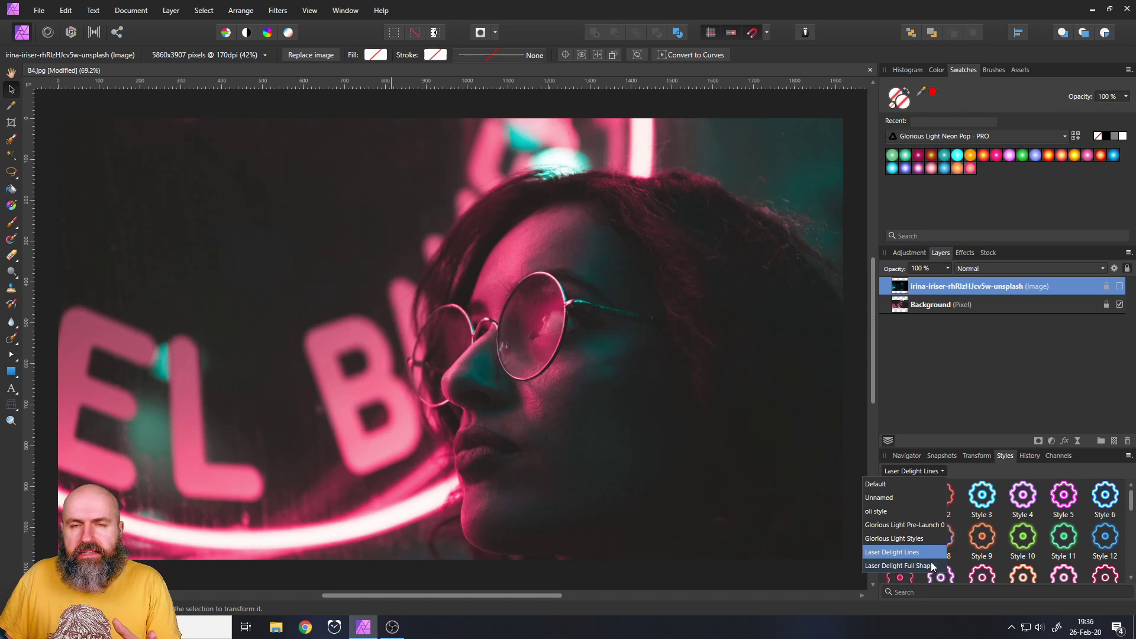
pyautogui.click(953, 470)
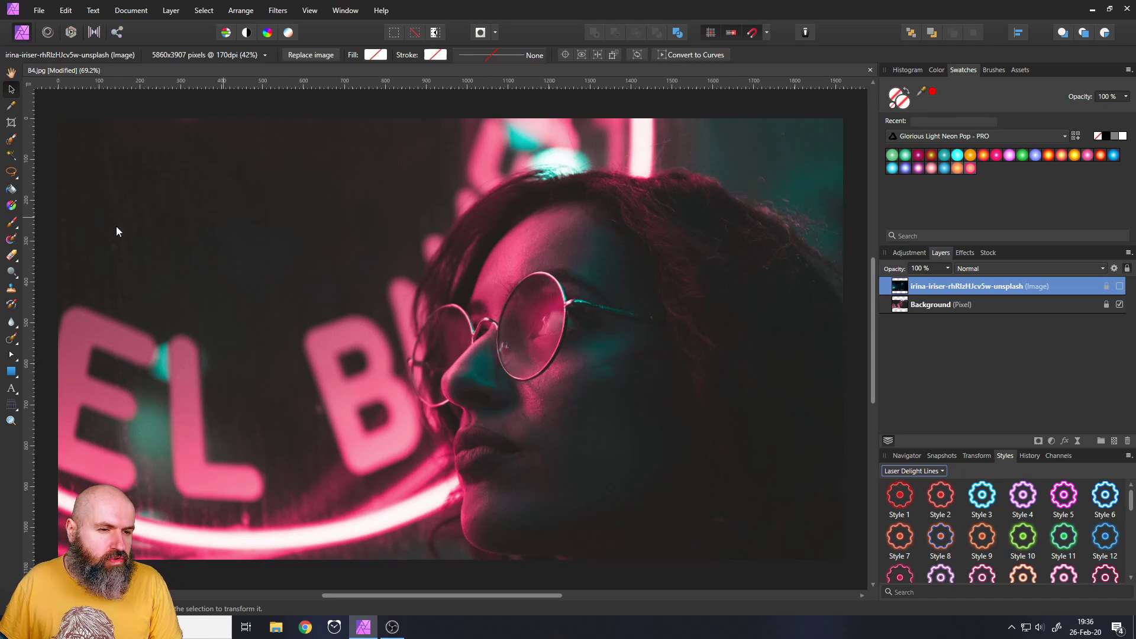
pyautogui.click(11, 390)
# - Drag a large text frame on the photo and type PARTY
pyautogui.moveTo(147, 272); pyautogui.dragTo(261, 409)
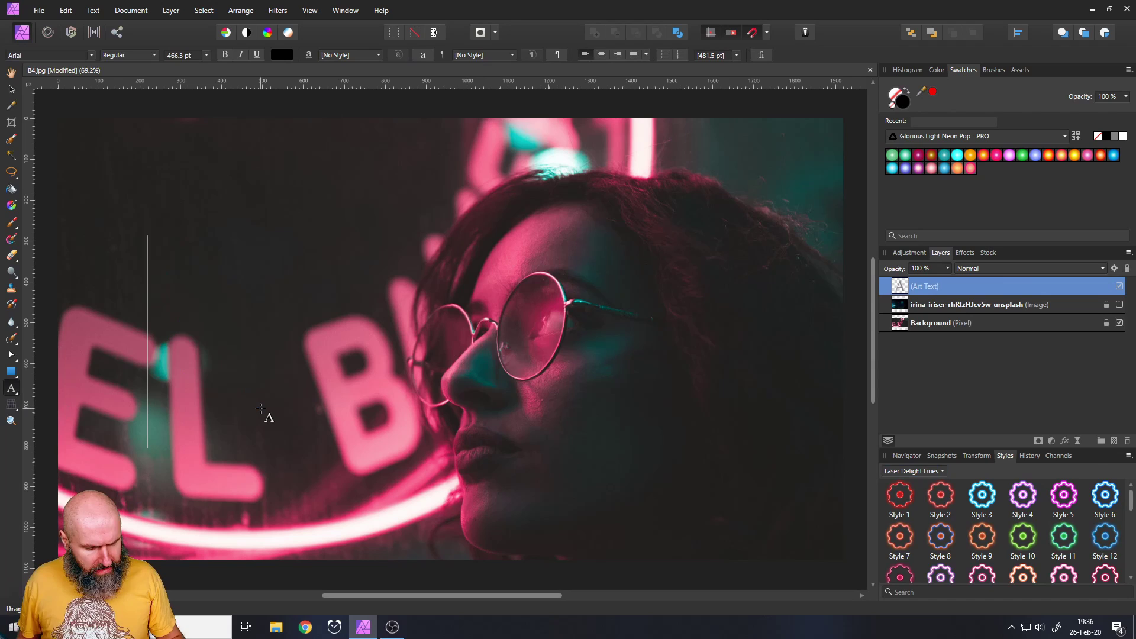
pyautogui.write('PARTY')
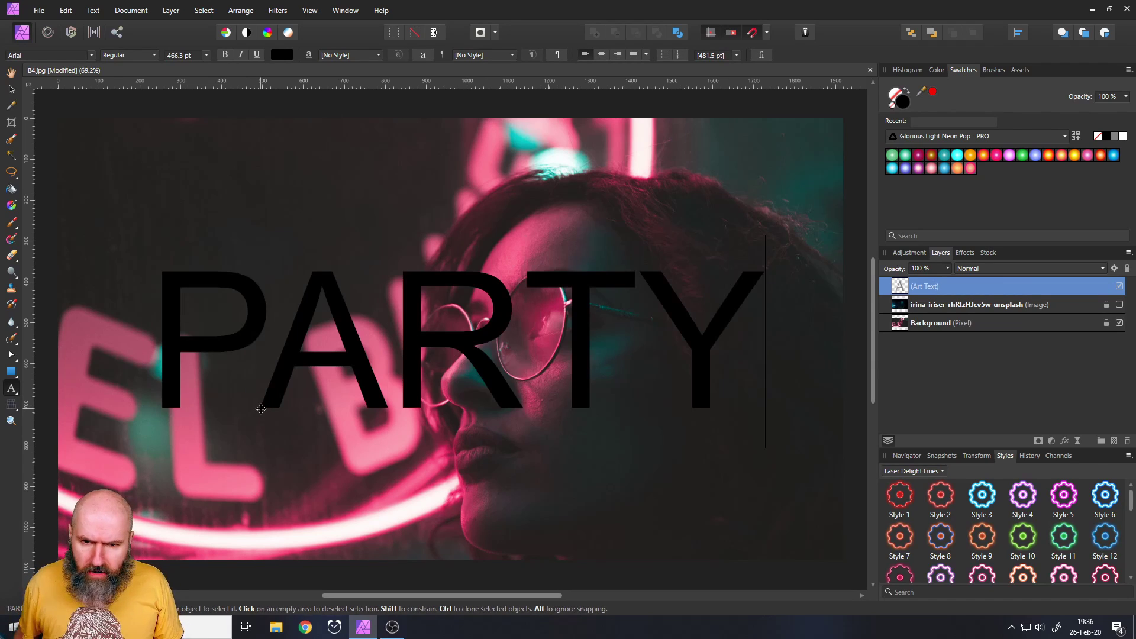
pyautogui.press('Escape')
# - Set PARTY to Bebas Neue, enlarge it to 690.4 pt and move it across the face
pyautogui.click(10, 89)
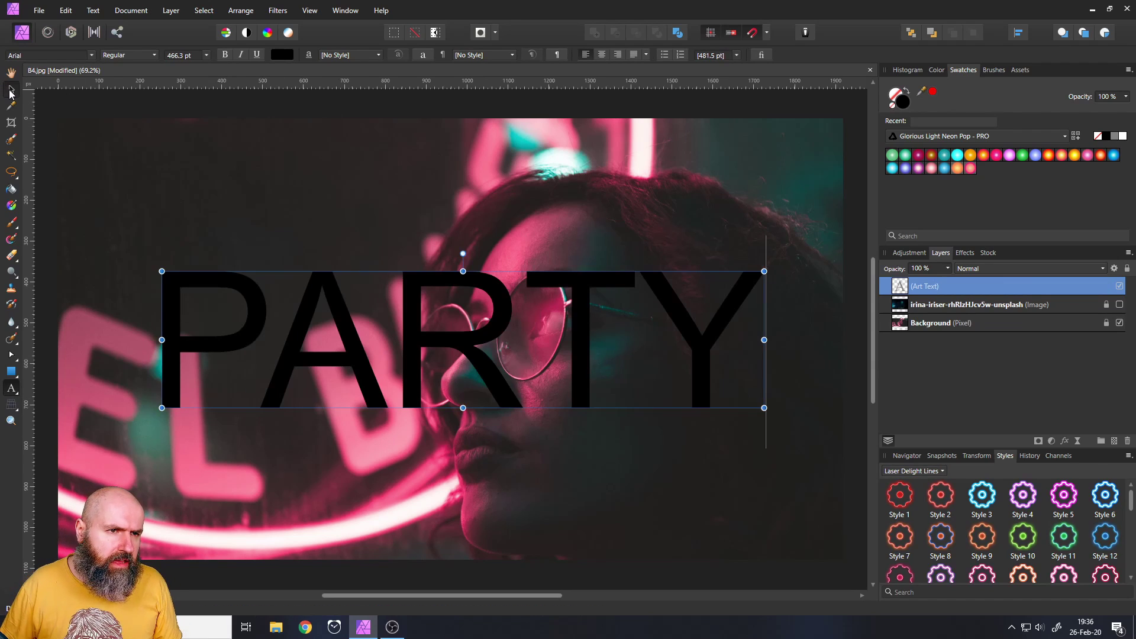
pyautogui.click(54, 57)
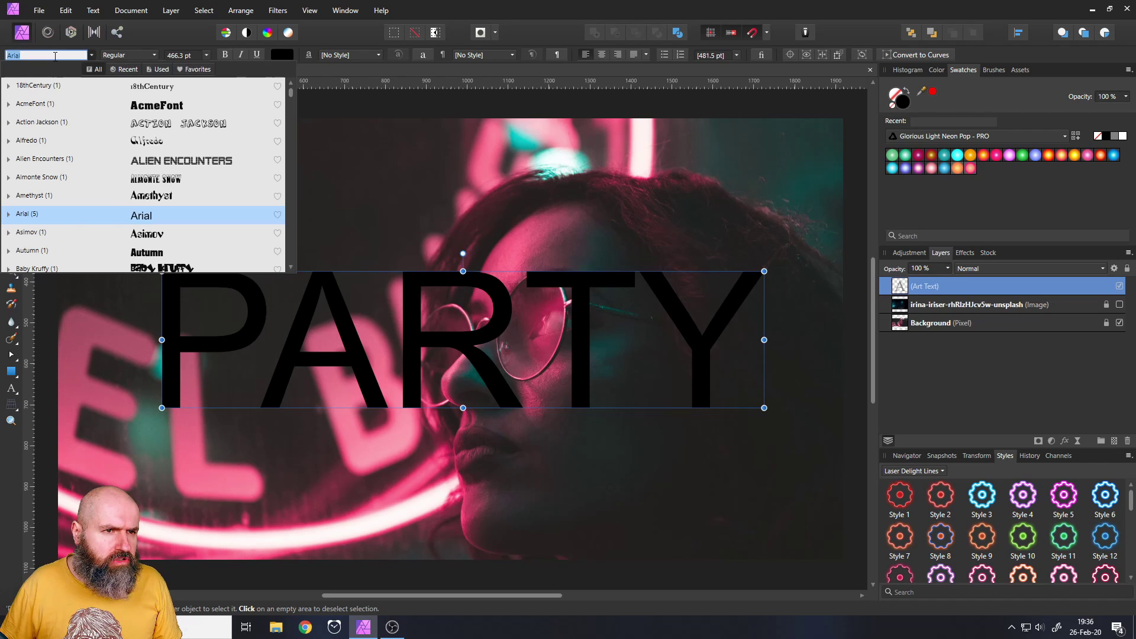
pyautogui.write('bebas')
pyautogui.press('Return')
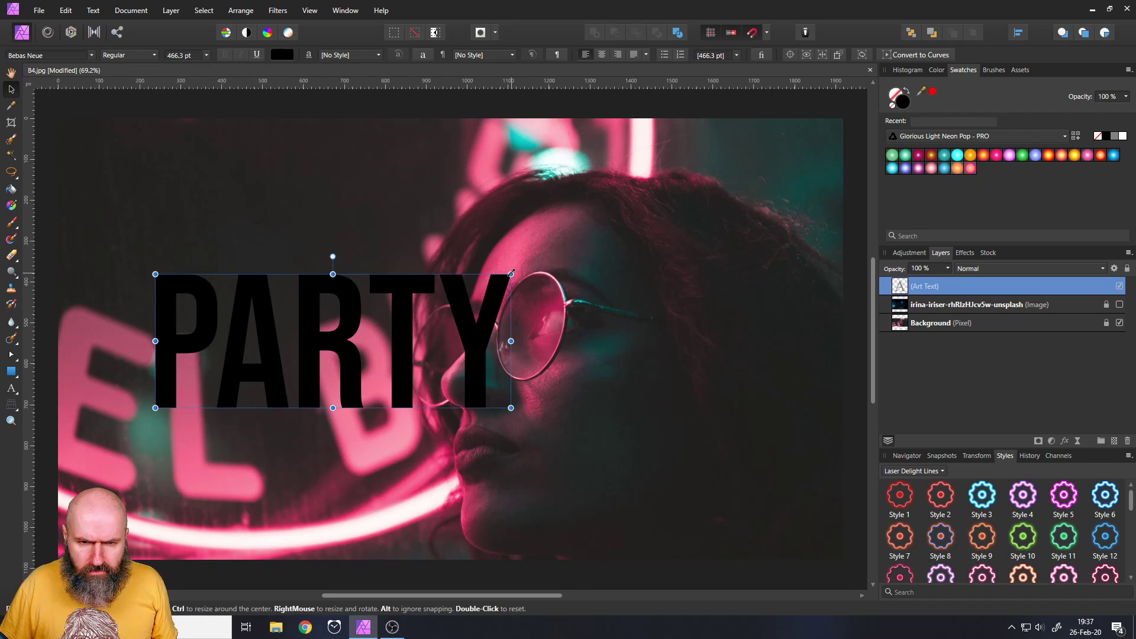
pyautogui.moveTo(510, 274); pyautogui.dragTo(589, 233)
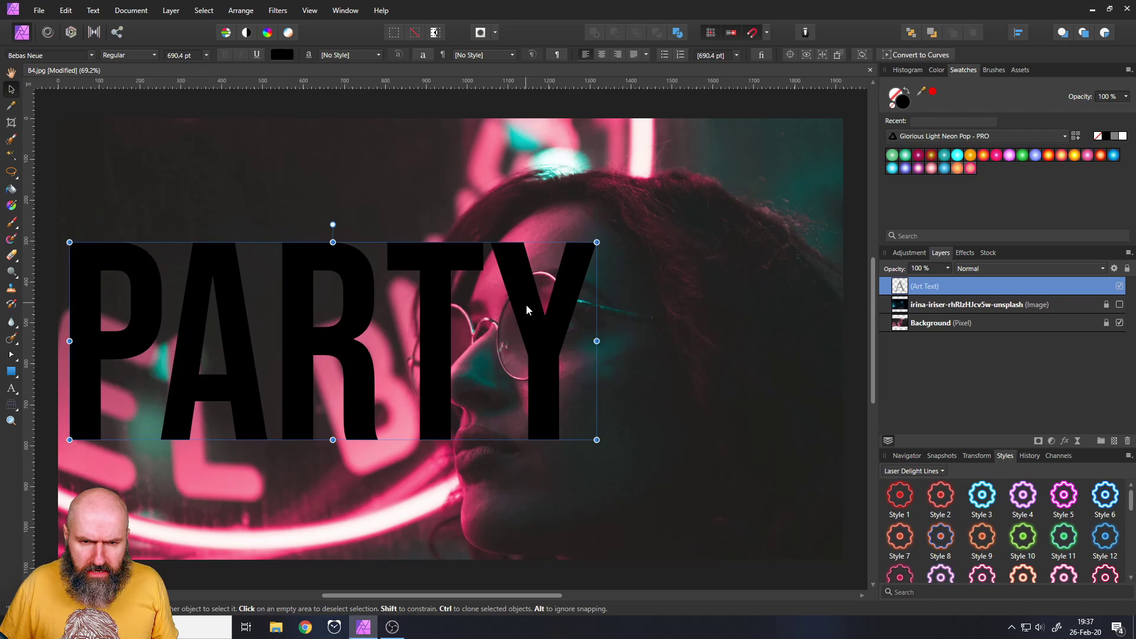
pyautogui.moveTo(527, 307); pyautogui.dragTo(649, 358)
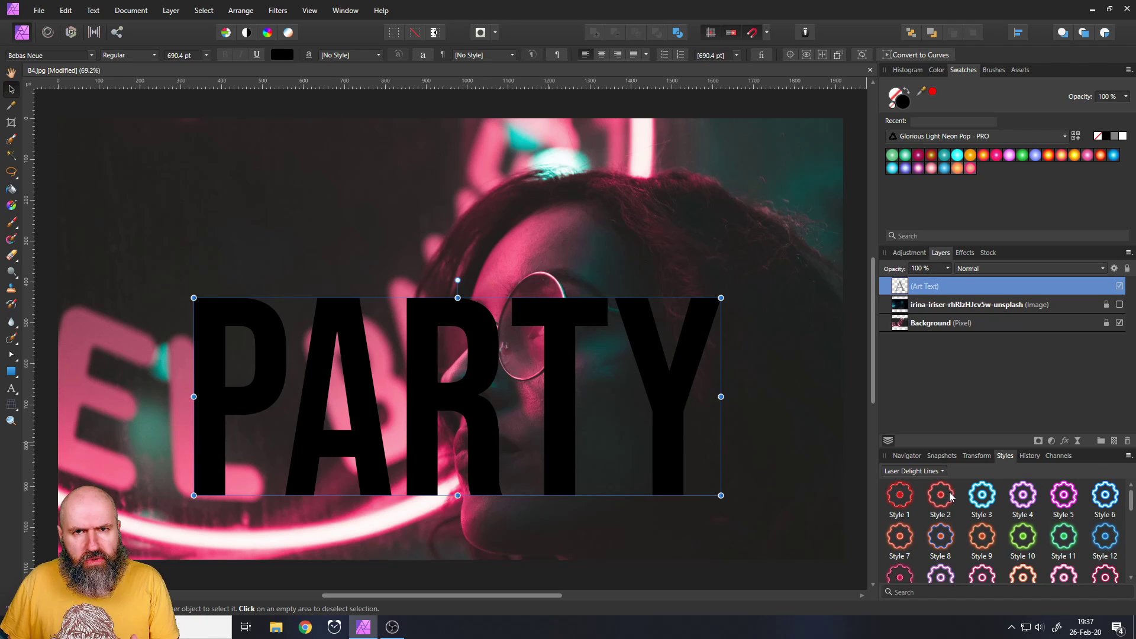
# - Give PARTY a red Laser Delight Lines neon outline and nudge it slightly up
pyautogui.click(931, 471)
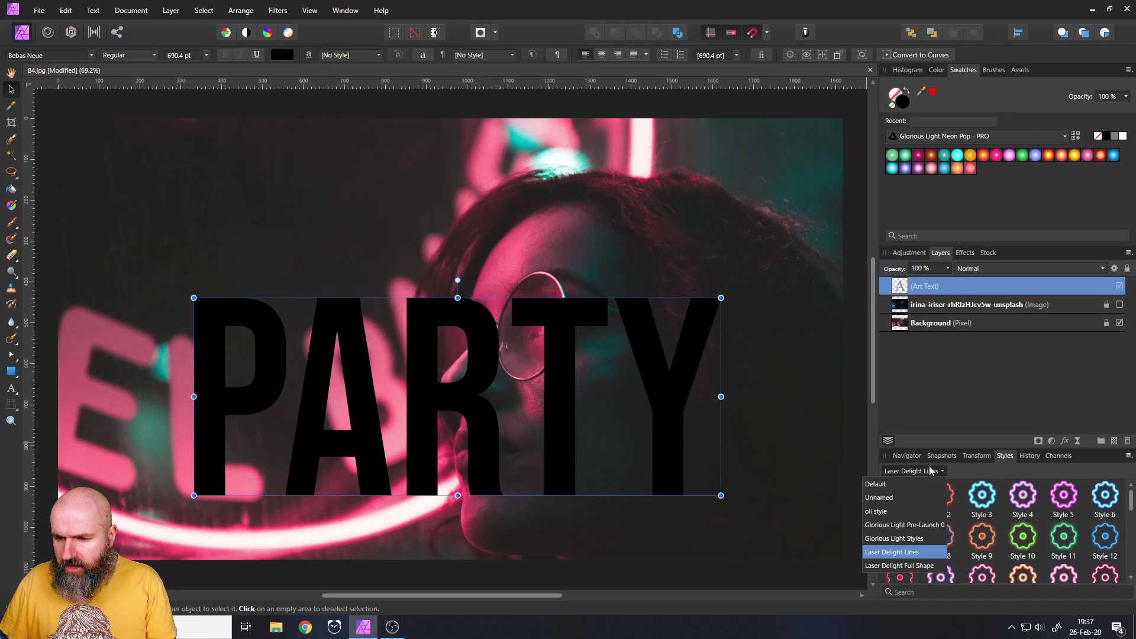
pyautogui.click(931, 471)
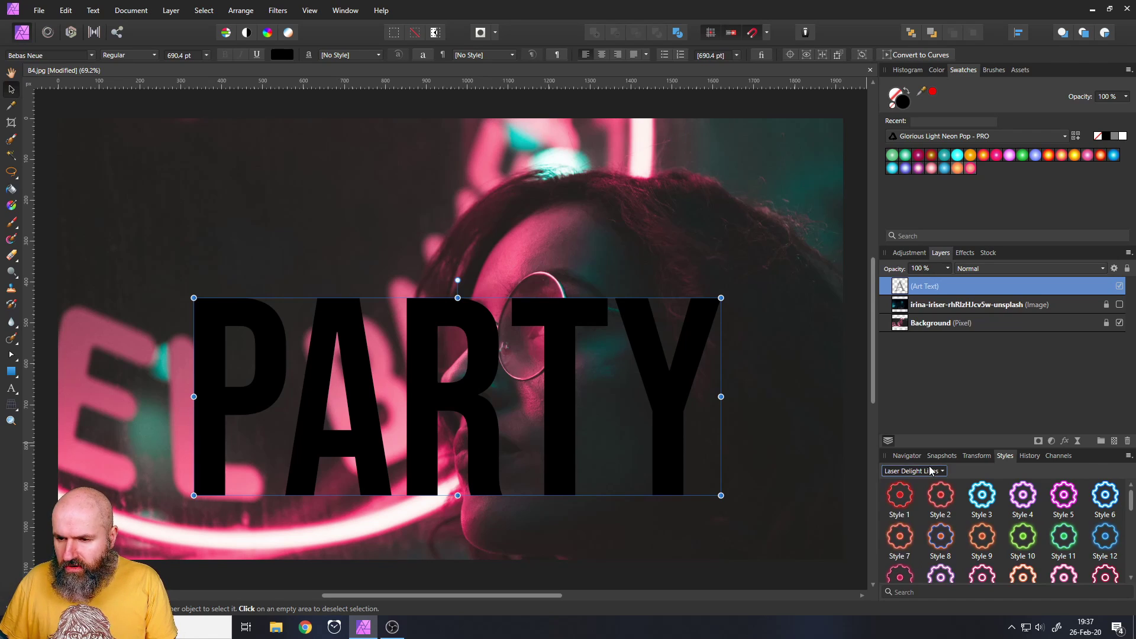
pyautogui.click(951, 502)
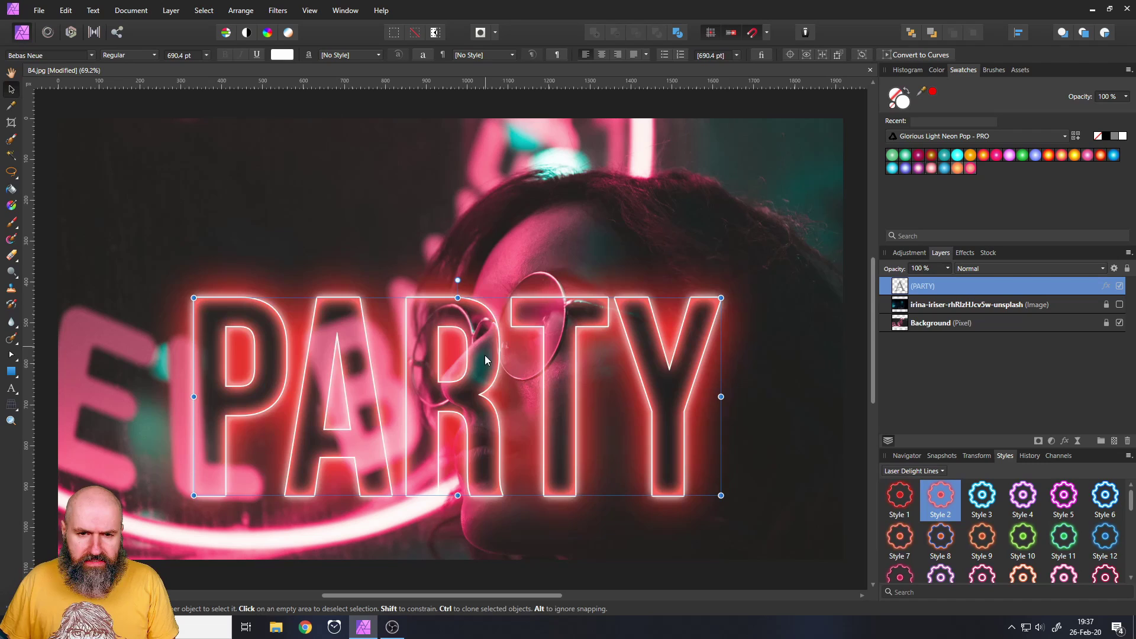
pyautogui.moveTo(485, 355)
pyautogui.mouseDown()
pyautogui.moveTo(456, 210)
pyautogui.moveTo(433, 195)
pyautogui.moveTo(509, 439)
pyautogui.moveTo(503, 351)
pyautogui.mouseUp()
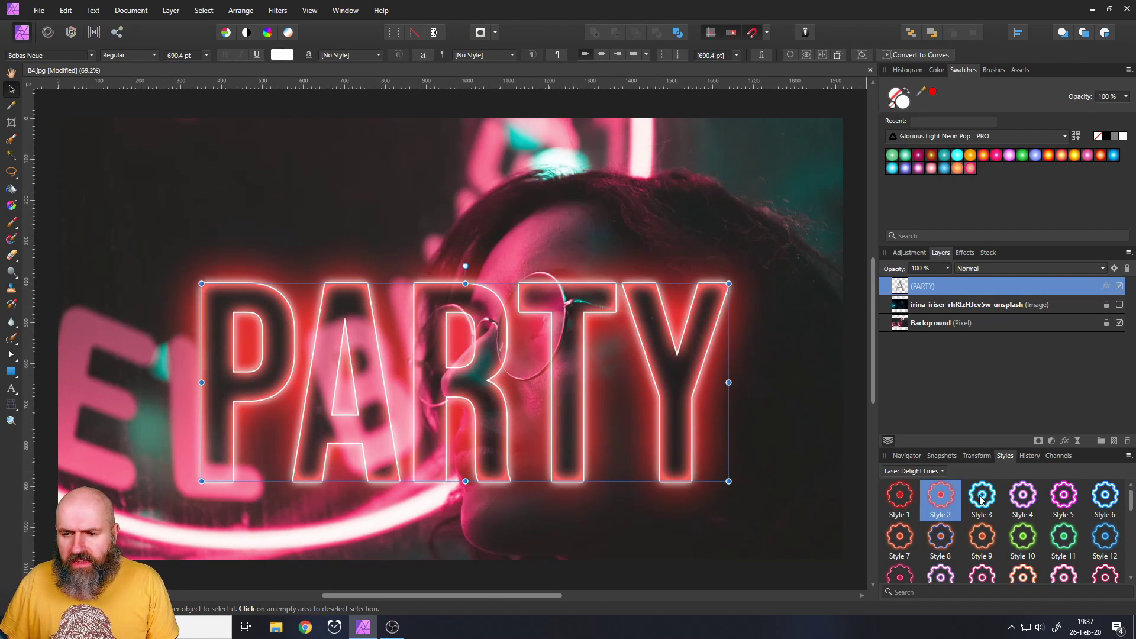
# - Try red, magenta, green, teal and blue neon outline styles on PARTY
pyautogui.click(899, 507)
pyautogui.click(1035, 510)
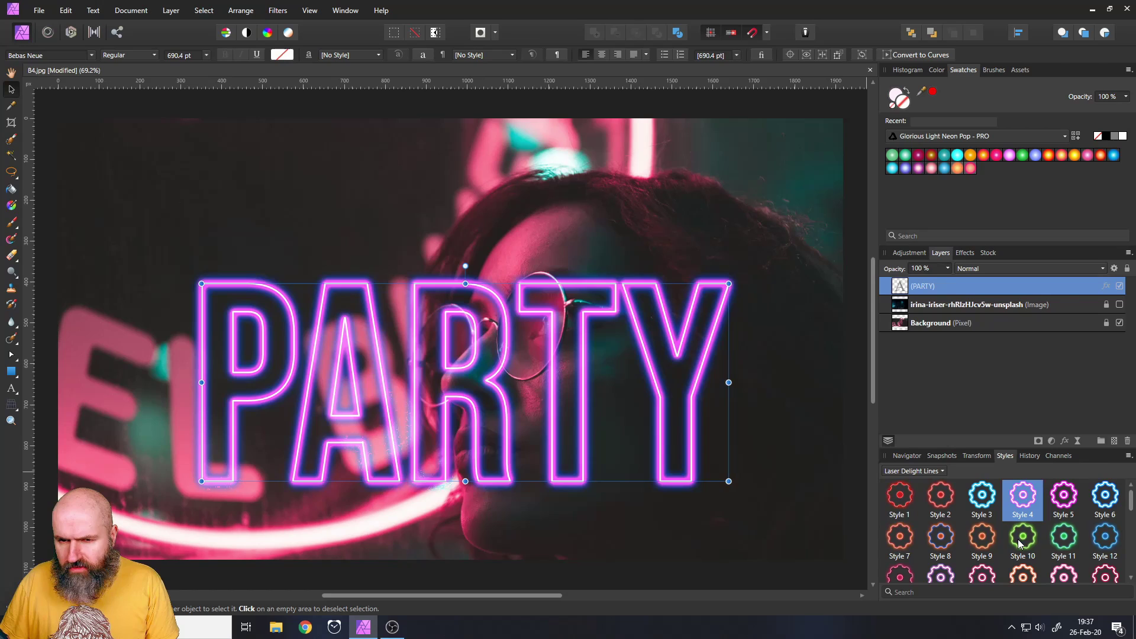
pyautogui.click(1019, 542)
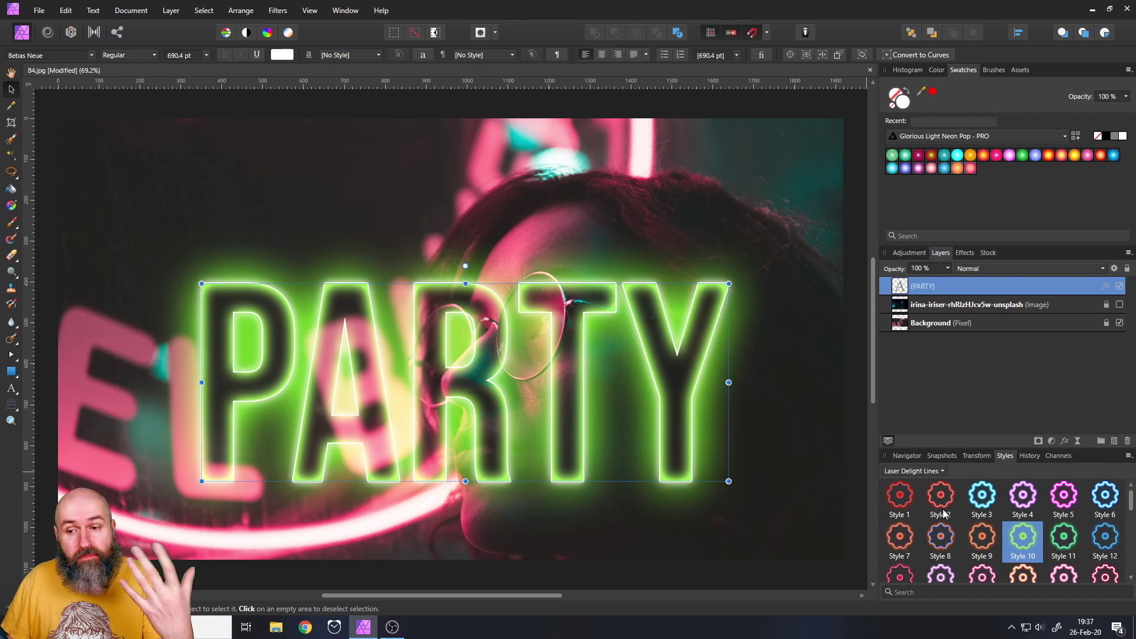
pyautogui.click(1063, 531)
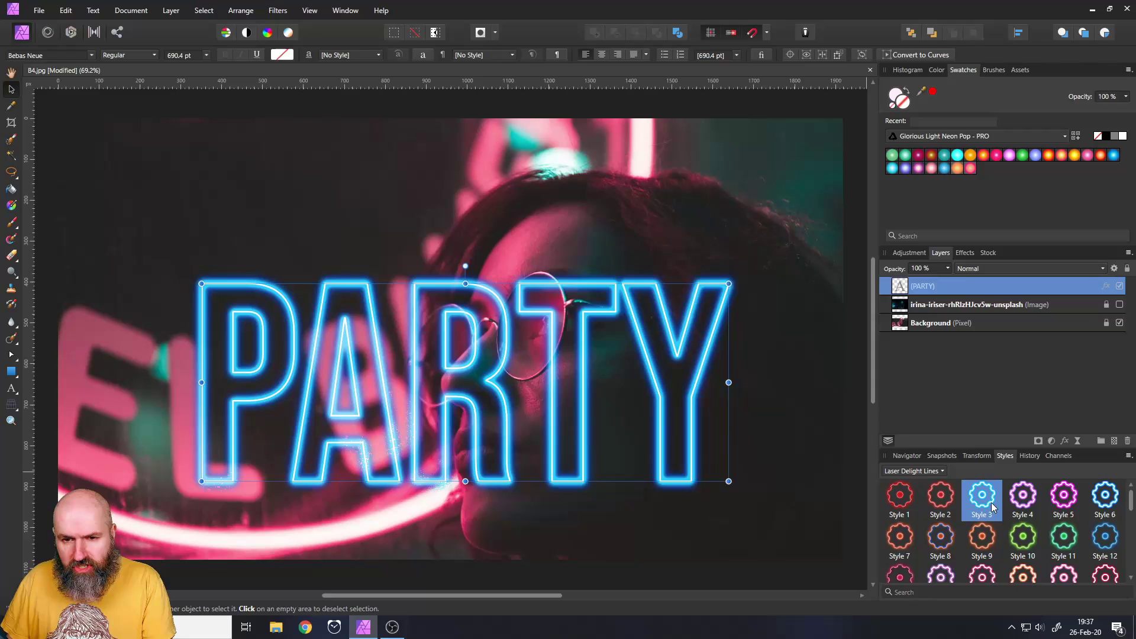
pyautogui.click(993, 506)
pyautogui.scroll(-5, 970, 518)
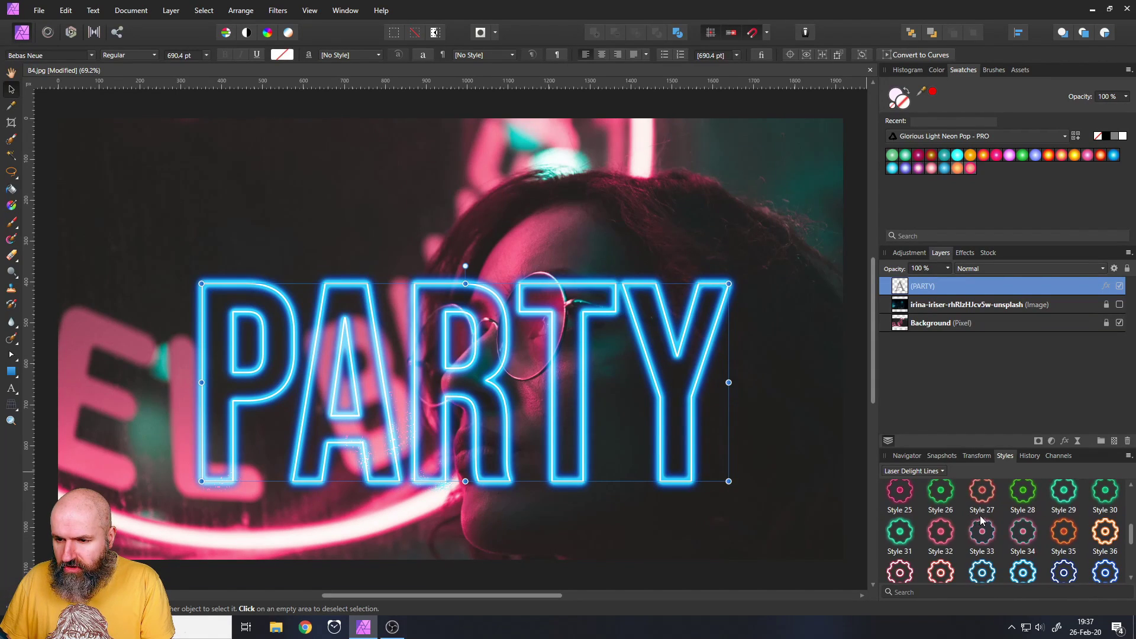
# - Compare further glow and orange outline styles, finishing on teal Style 50
pyautogui.click(985, 545)
pyautogui.scroll(-3, 987, 547)
pyautogui.click(987, 546)
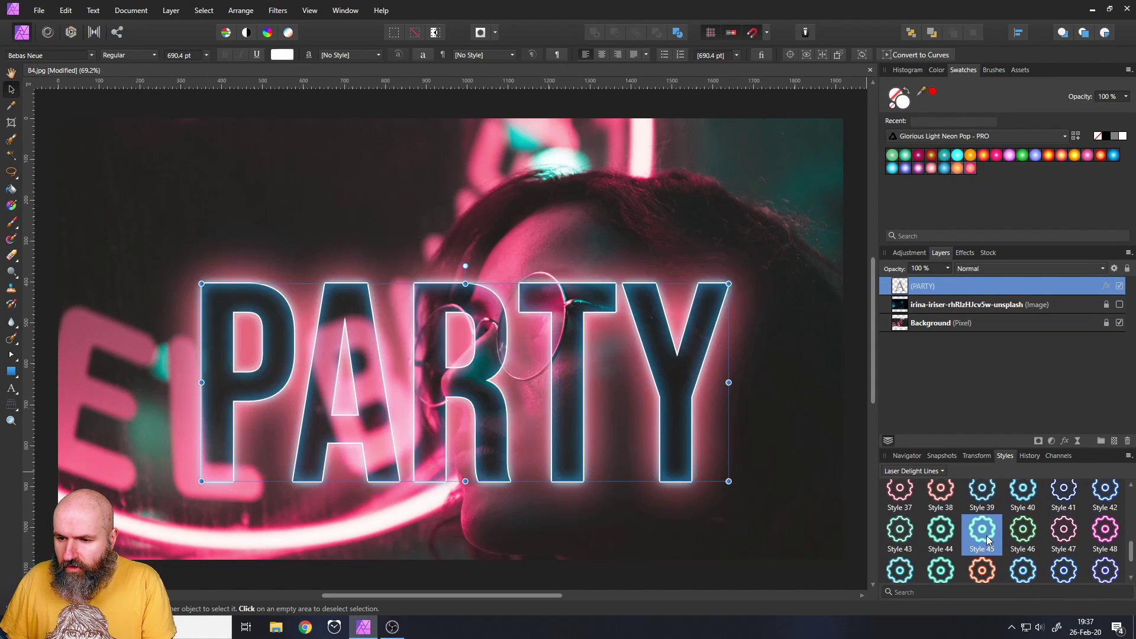
pyautogui.click(987, 577)
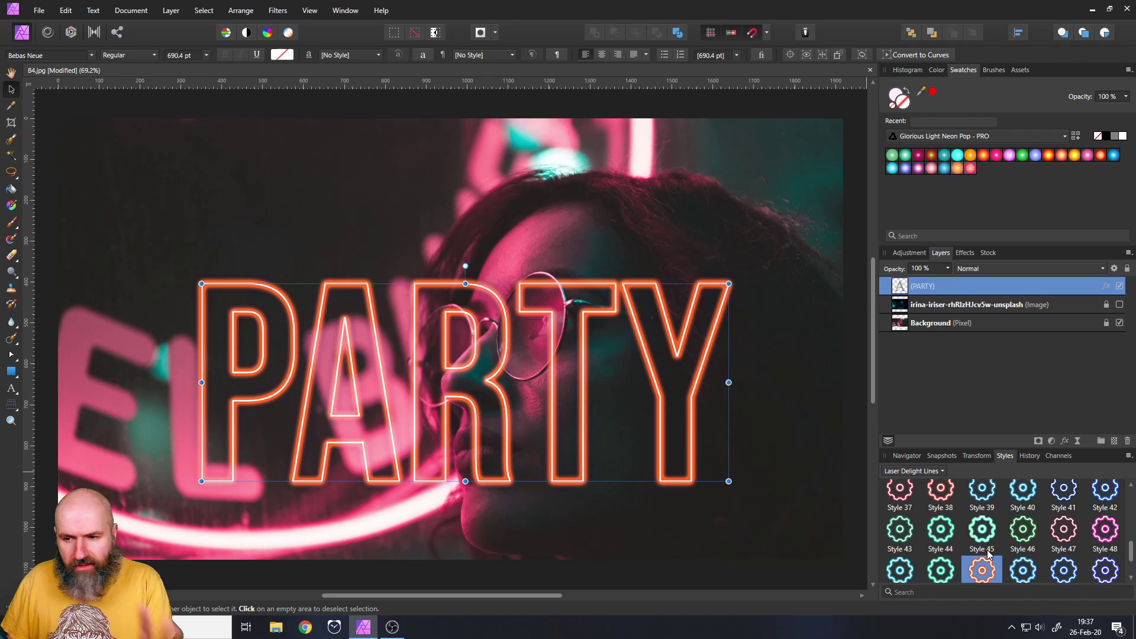
pyautogui.scroll(-1, 995, 562)
pyautogui.scroll(-1, 1116, 535)
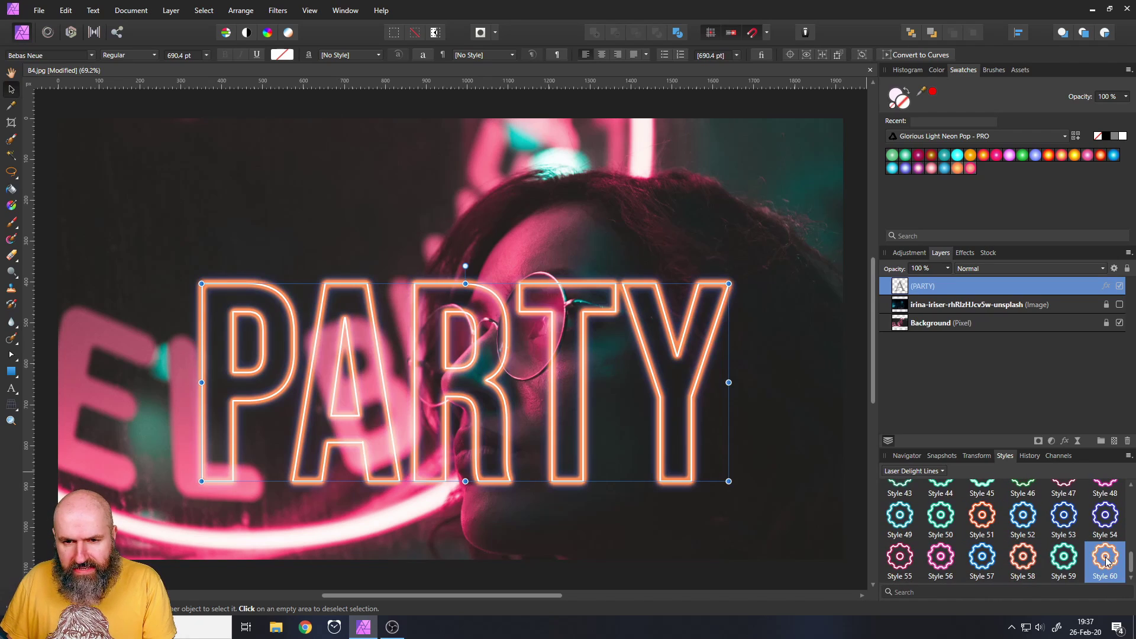
pyautogui.click(1031, 561)
pyautogui.click(983, 559)
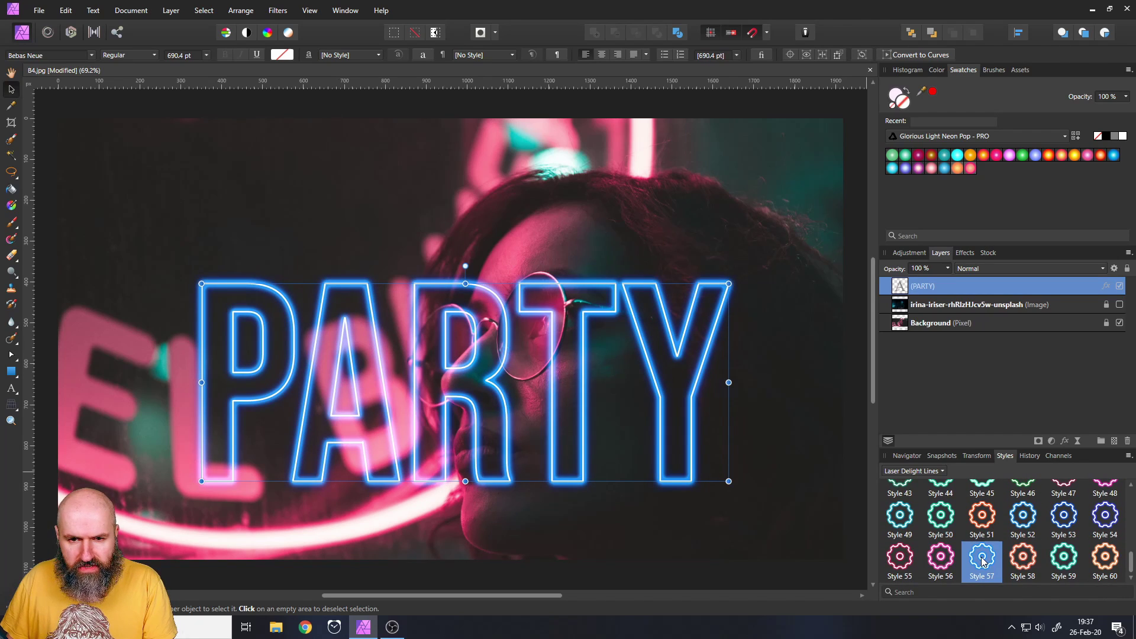
pyautogui.click(943, 523)
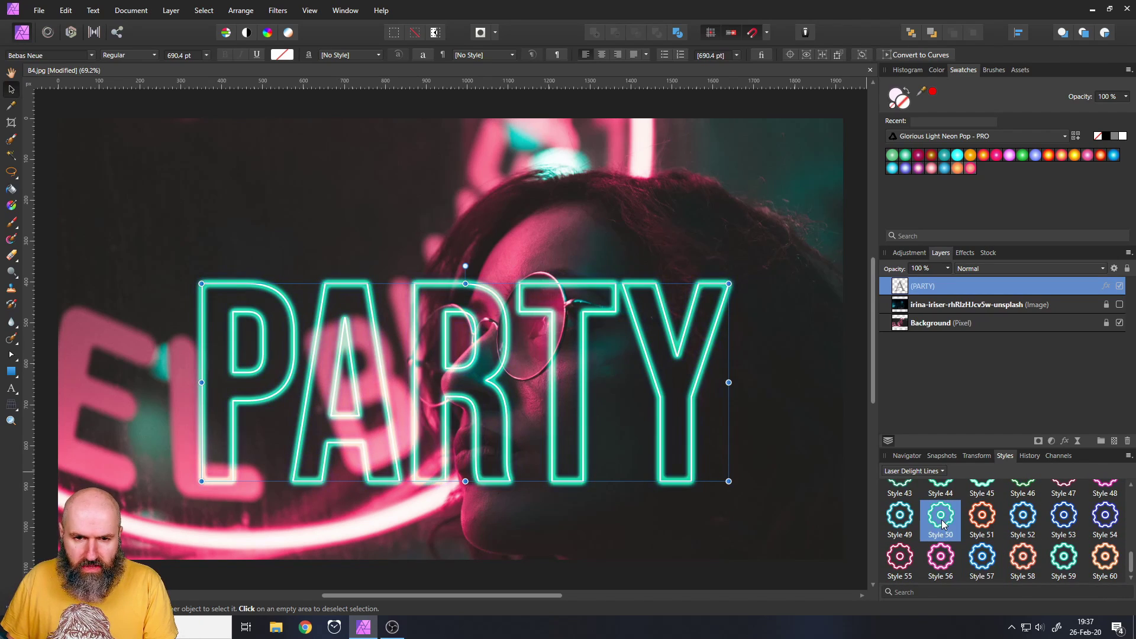
# - Switch to Laser Delight Full Shape and make PARTY solid white with a pink glow
pyautogui.click(939, 472)
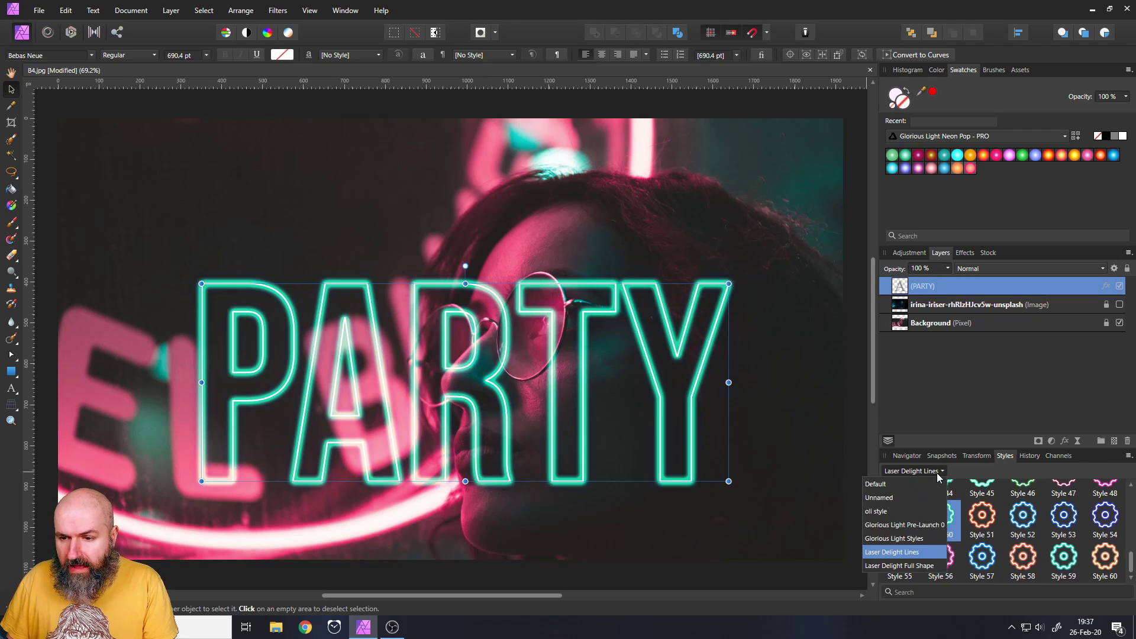
pyautogui.click(904, 566)
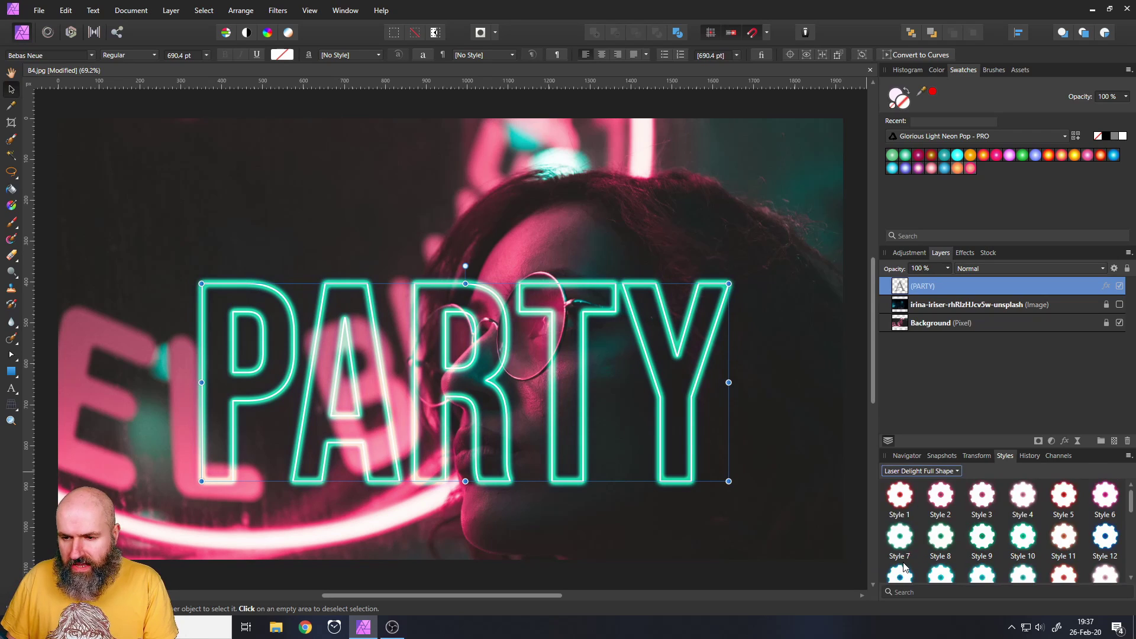
pyautogui.scroll(-2, 1032, 536)
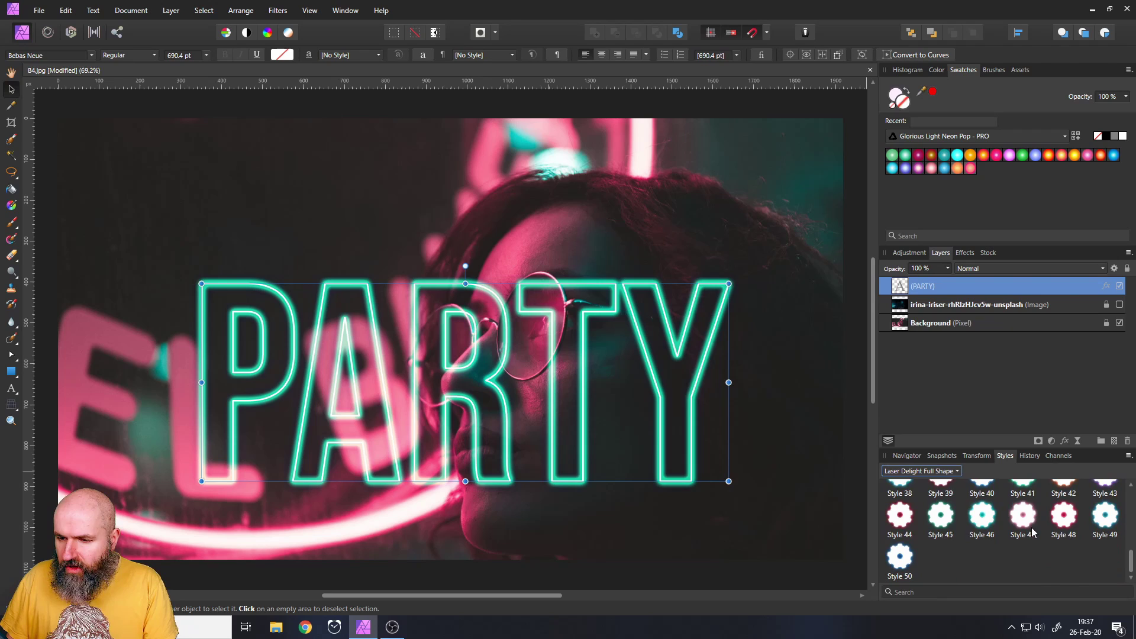
pyautogui.click(945, 528)
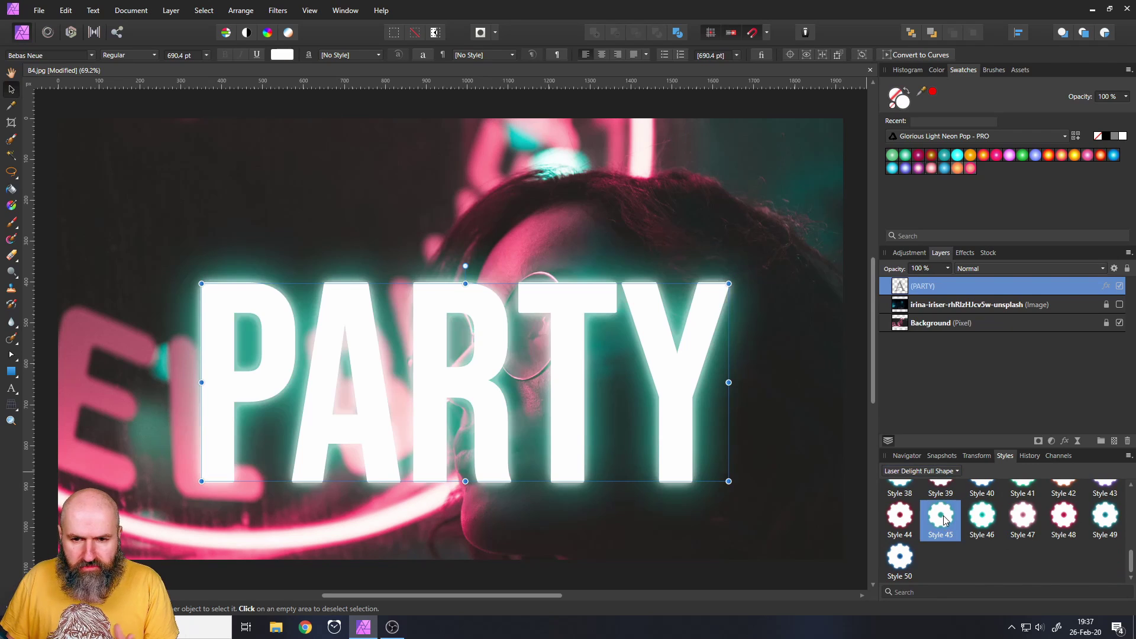
pyautogui.click(896, 518)
# - Compare cyan, green, orange-red and yellow-orange glows, ending on cyan Style 15
pyautogui.scroll(1, 1028, 537)
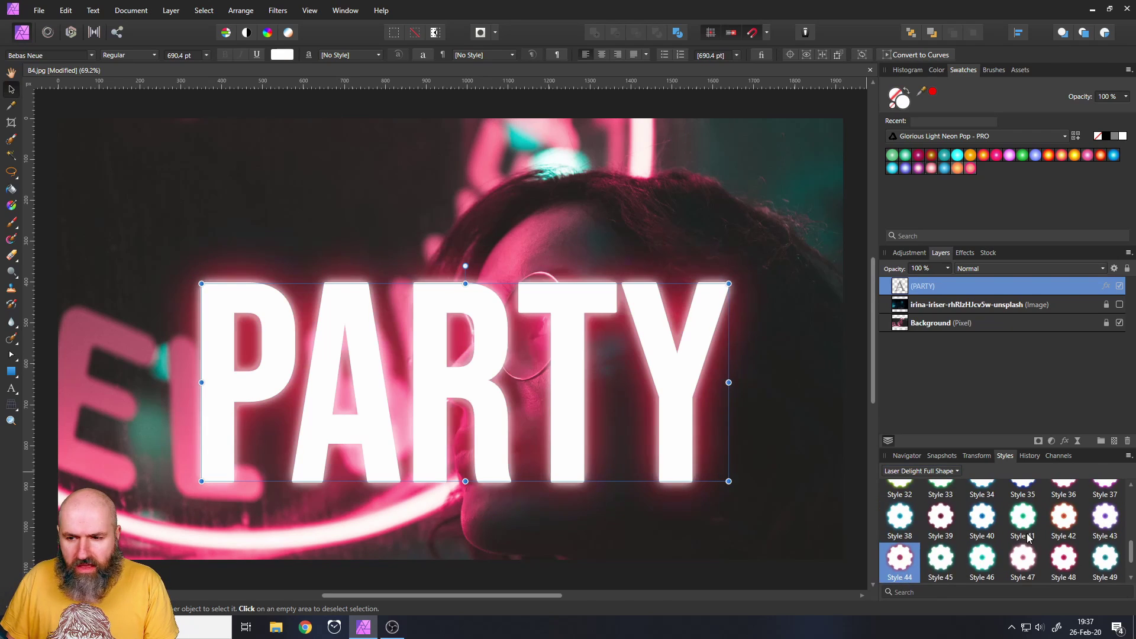
pyautogui.scroll(1, 1030, 537)
pyautogui.click(982, 507)
pyautogui.click(939, 512)
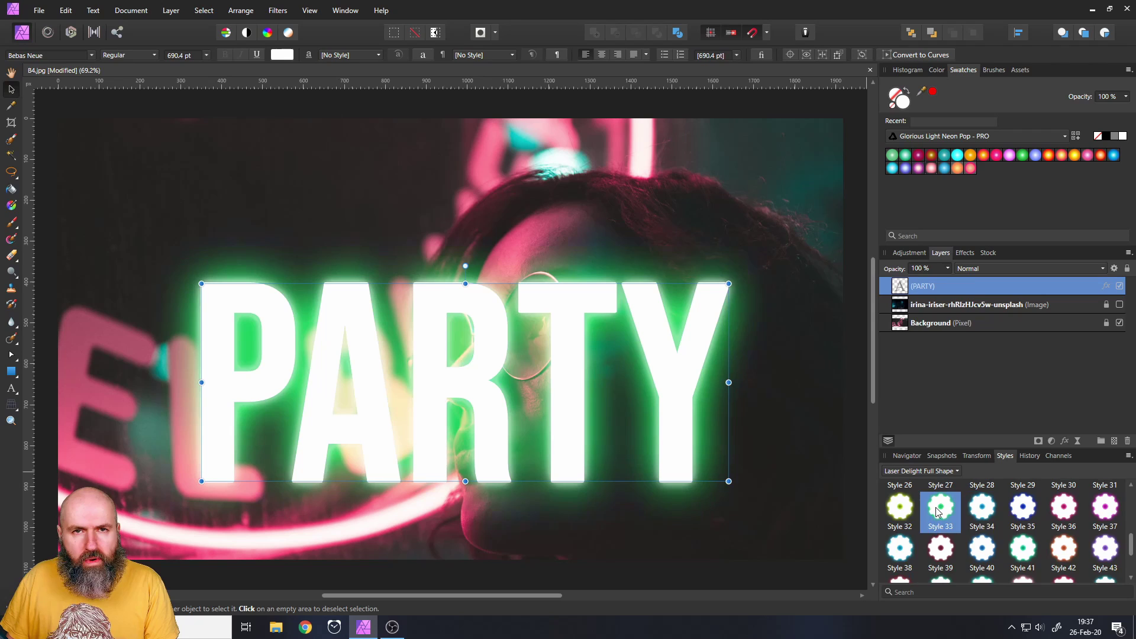
pyautogui.scroll(1, 992, 518)
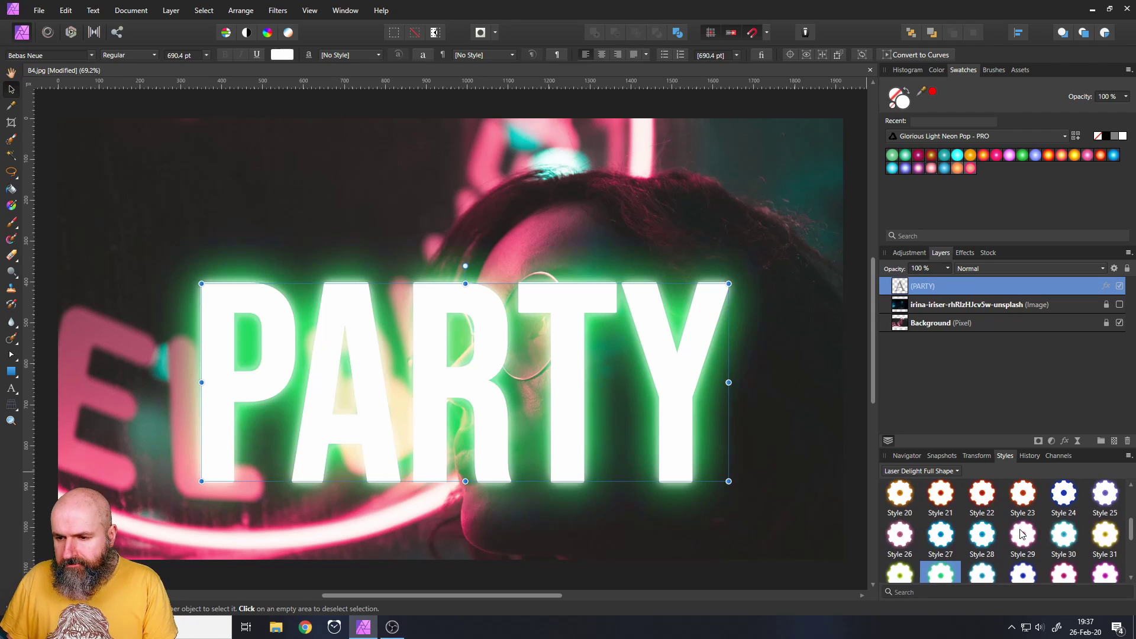
pyautogui.click(1013, 508)
pyautogui.click(936, 497)
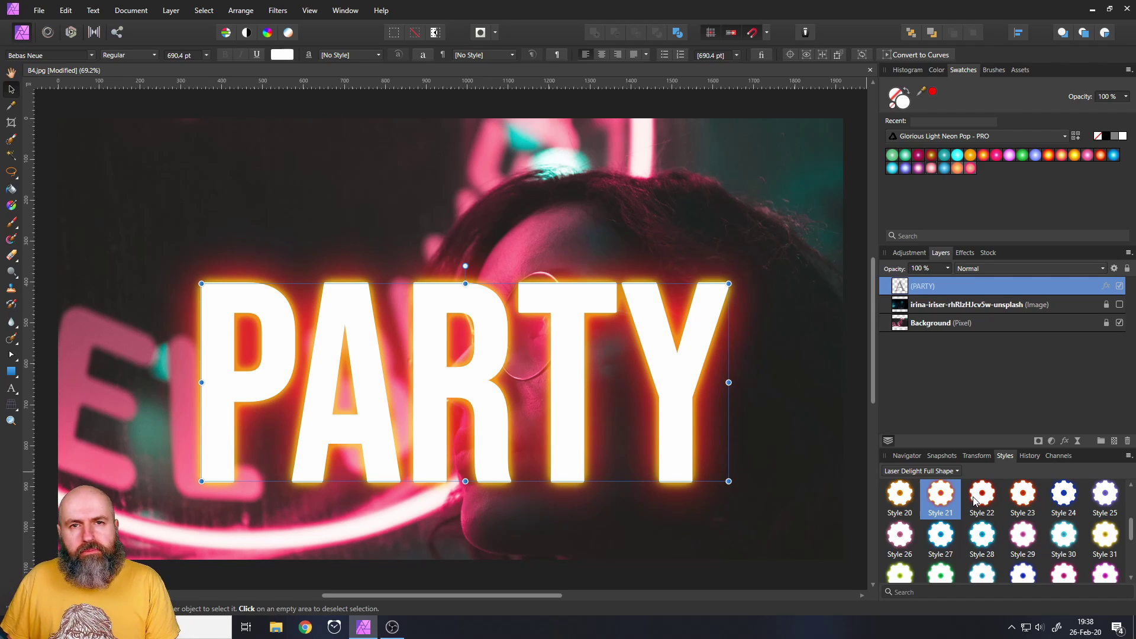
pyautogui.scroll(1, 976, 500)
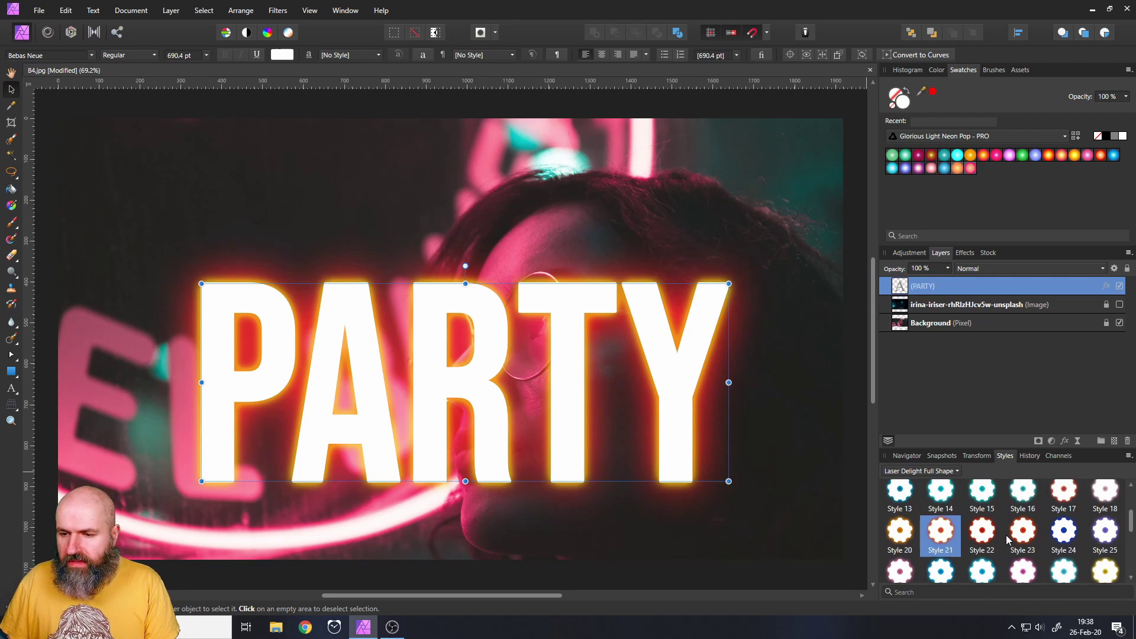
pyautogui.click(984, 497)
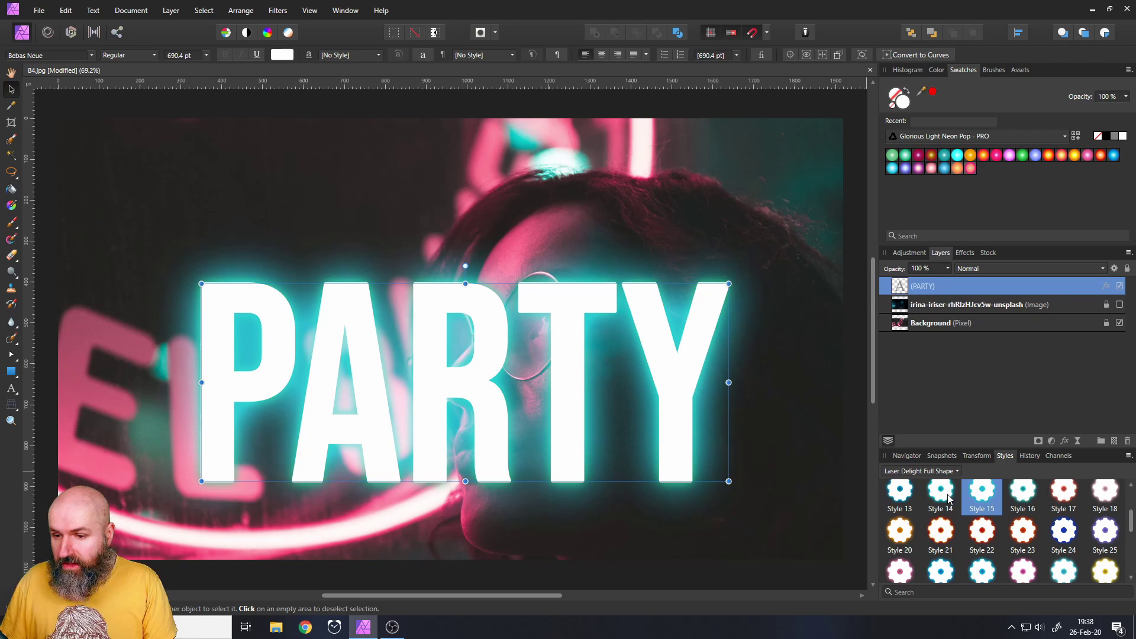
# - Give PARTY cyan Laser Delight Lines Style 3, then duplicate it and shift the copy slightly up
pyautogui.click(933, 471)
pyautogui.click(919, 552)
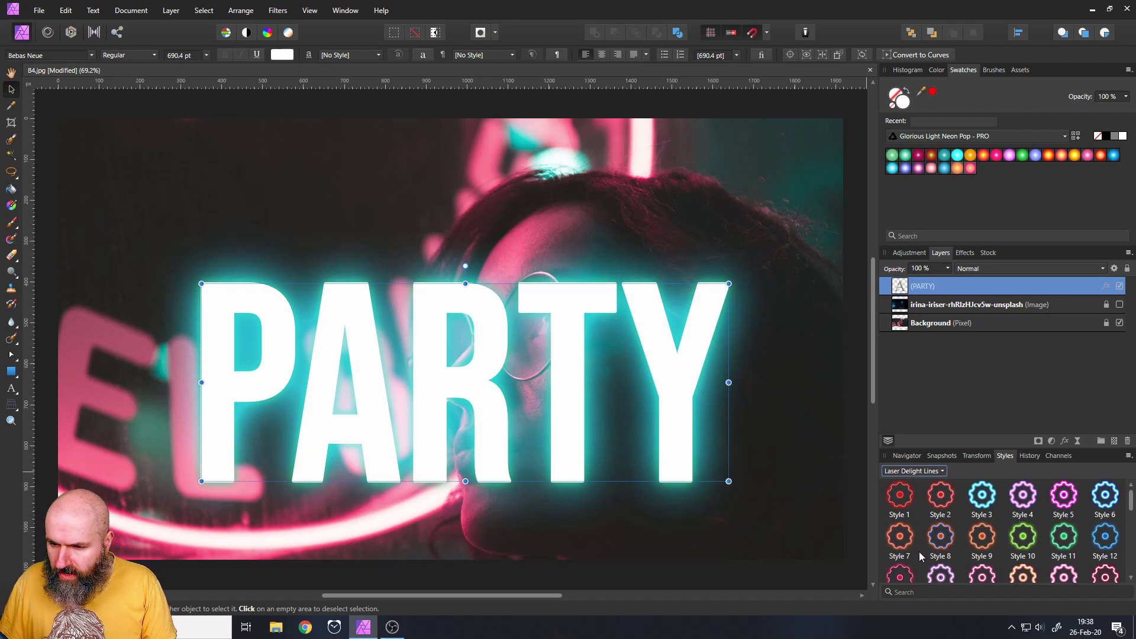
pyautogui.click(942, 520)
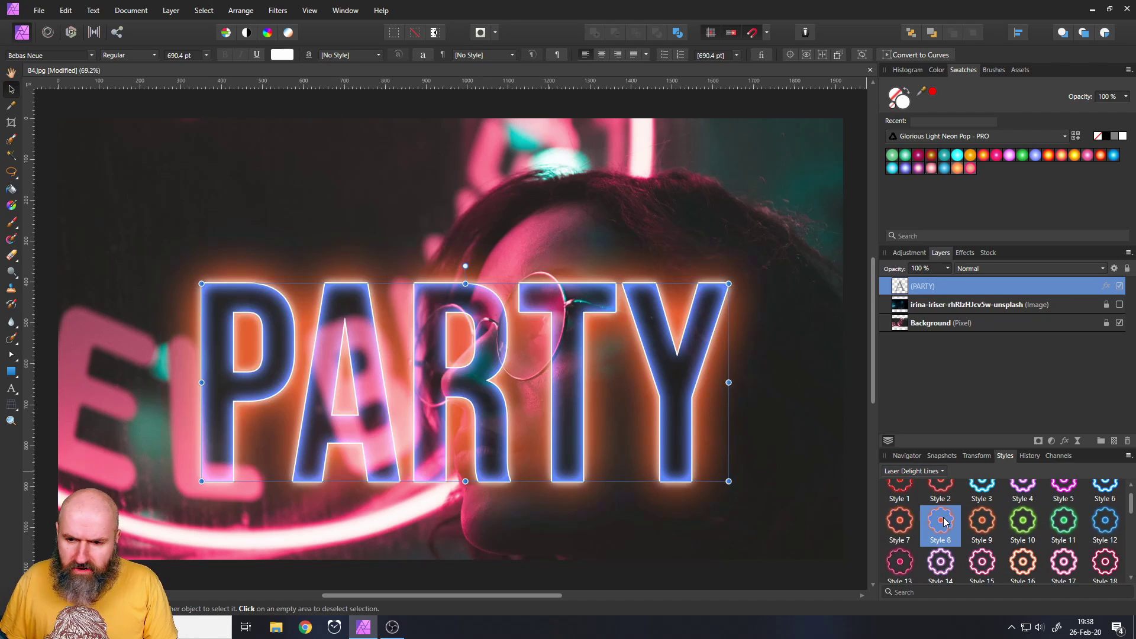
pyautogui.scroll(1, 991, 520)
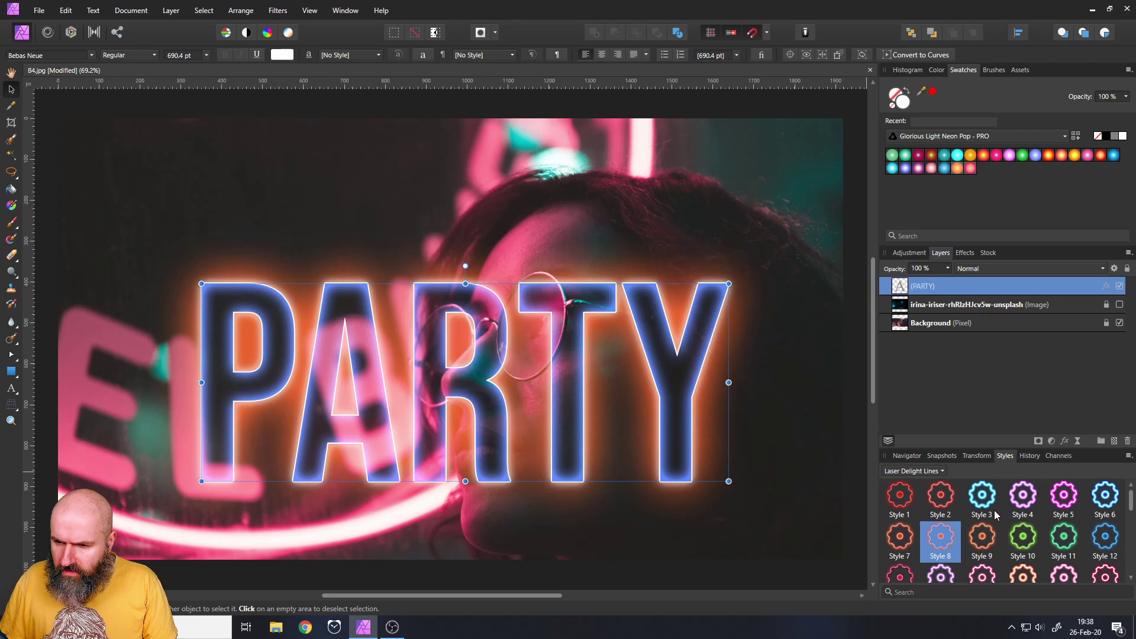
pyautogui.click(994, 508)
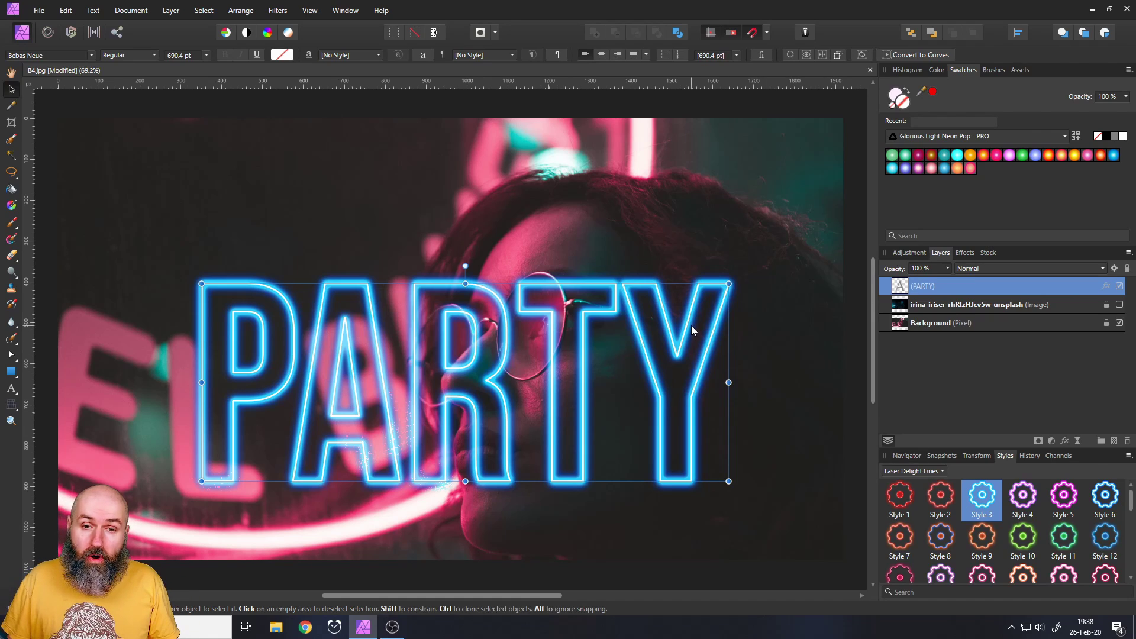
pyautogui.hotkey('ctrl', 'j')
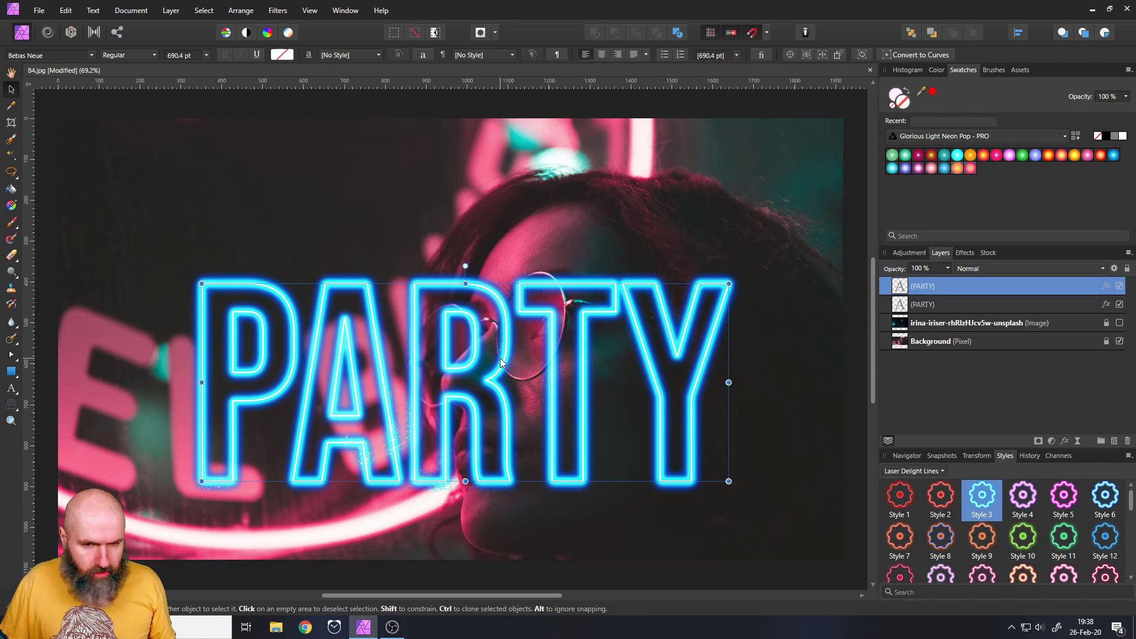
pyautogui.moveTo(500, 355); pyautogui.dragTo(502, 339)
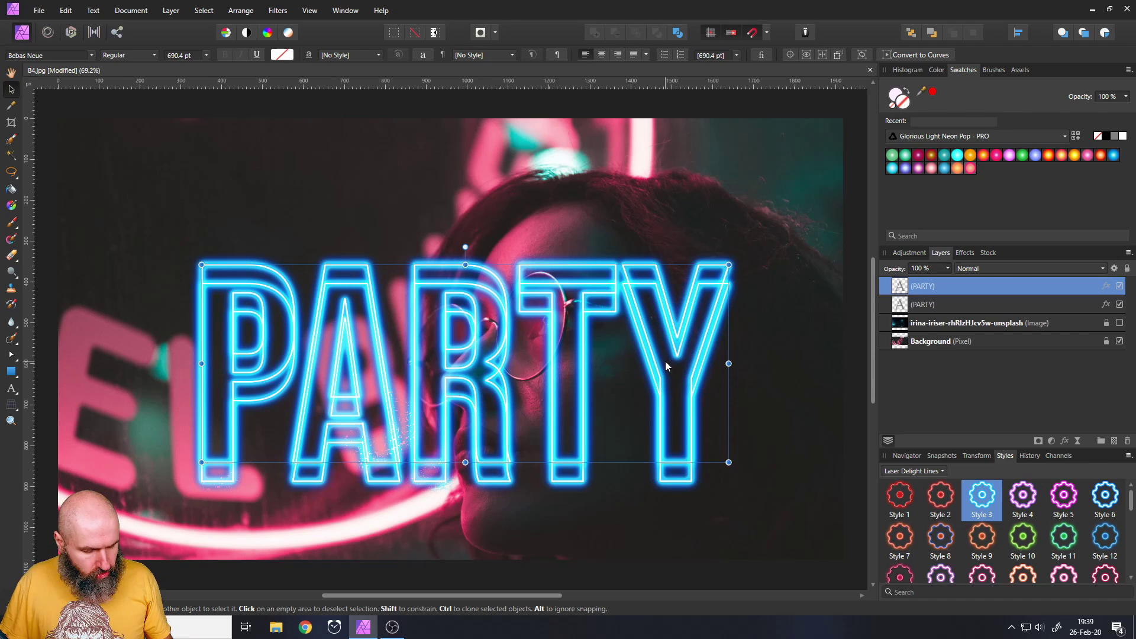
# - Repeat the duplicate-and-offset with Ctrl+J to build seven stepped PARTY copies
pyautogui.hotkey('ctrl', 'j')
pyautogui.hotkey('ctrl', 'j')
pyautogui.hotkey('ctrl', 'j')
pyautogui.hotkey('ctrl', 'j')
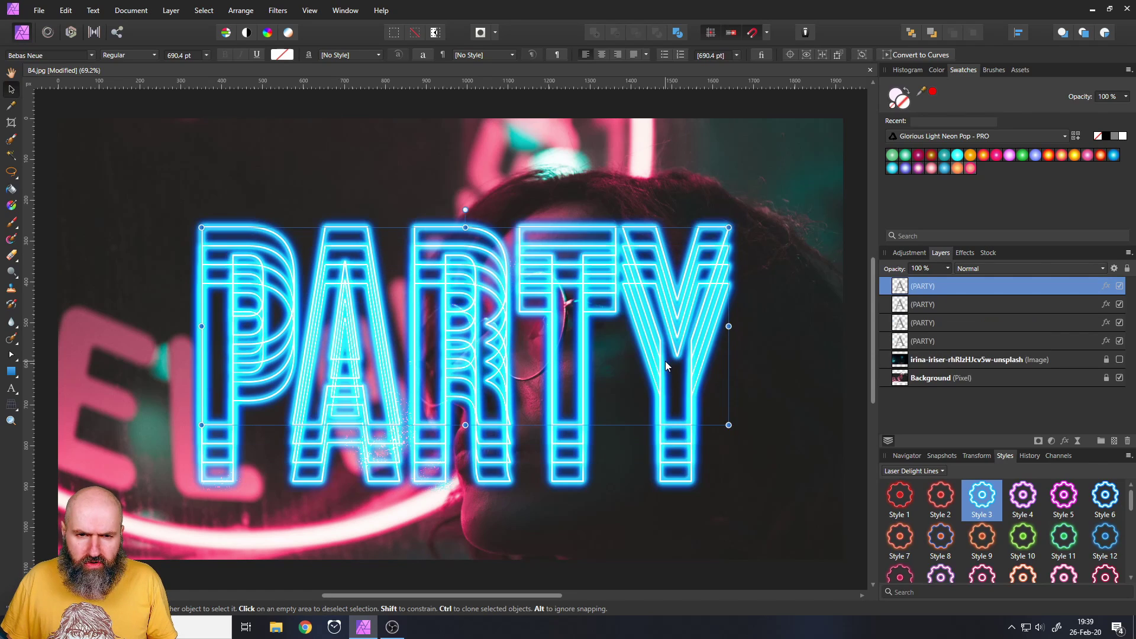
pyautogui.hotkey('ctrl', 'j')
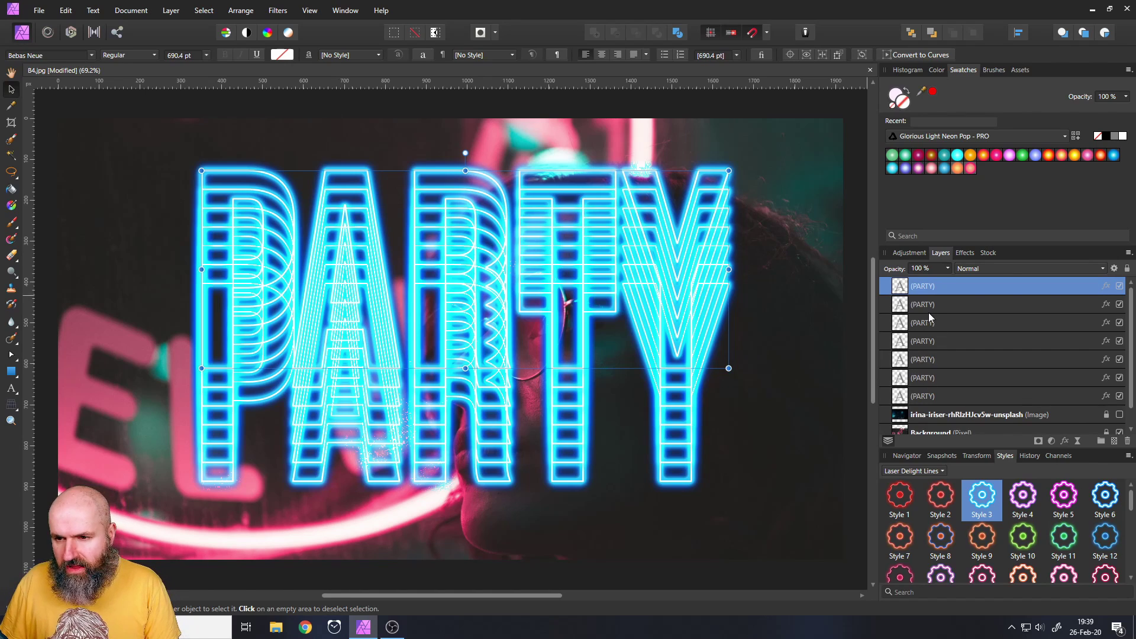
# - Fade the PARTY copies progressively from bottom to top, down to 30% opacity on the top one
pyautogui.click(903, 382)
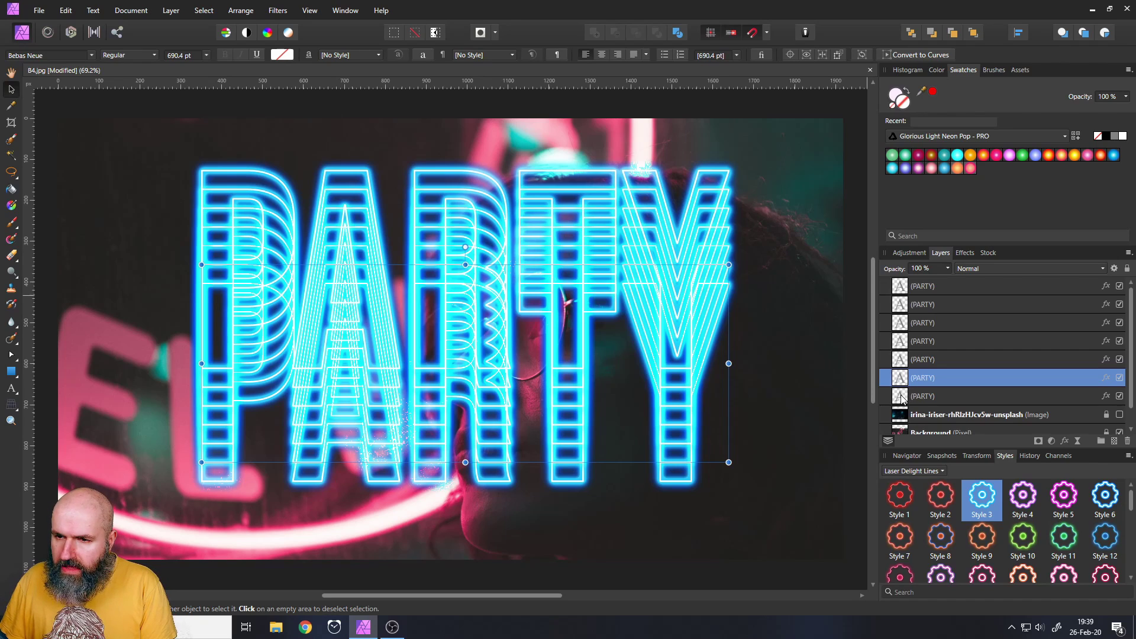
pyautogui.click(904, 362)
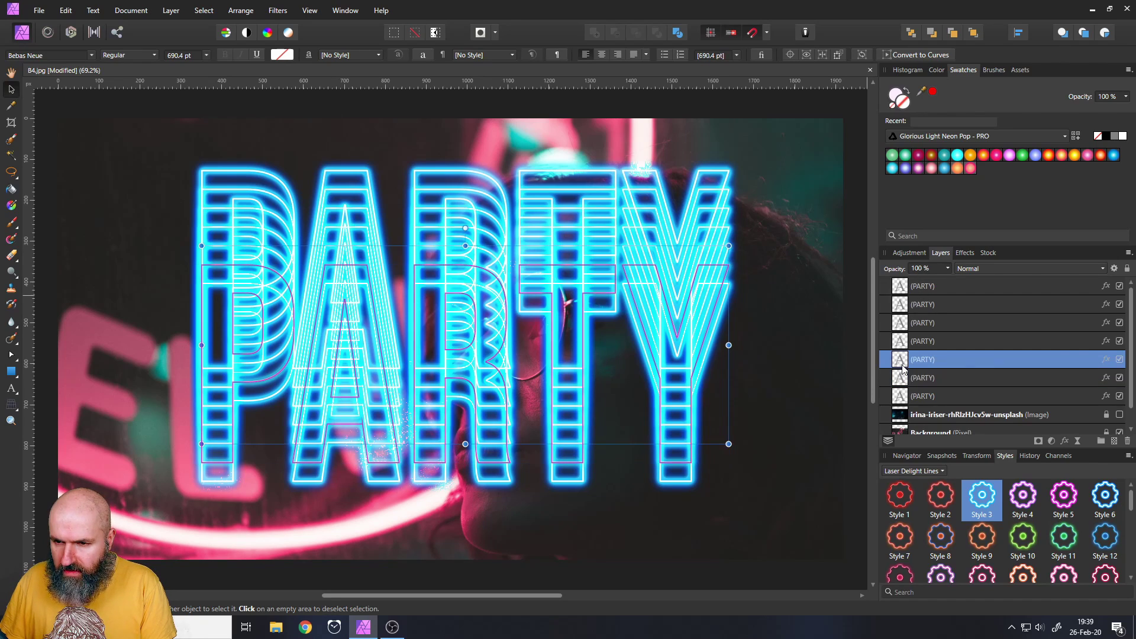
pyautogui.click(901, 342)
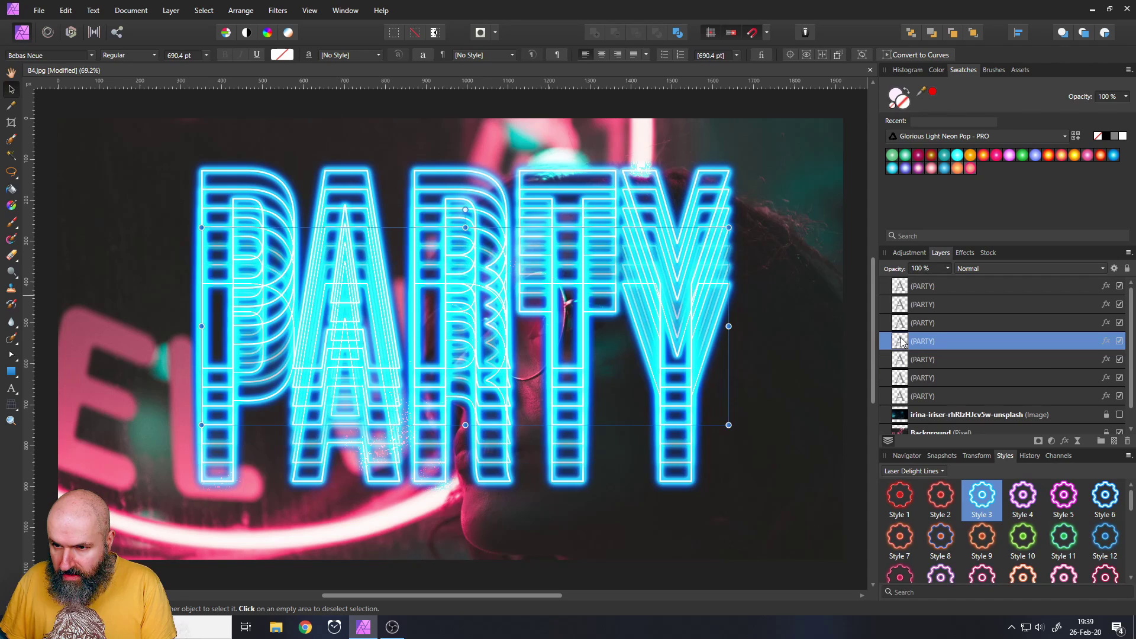
pyautogui.click(901, 323)
pyautogui.click(903, 304)
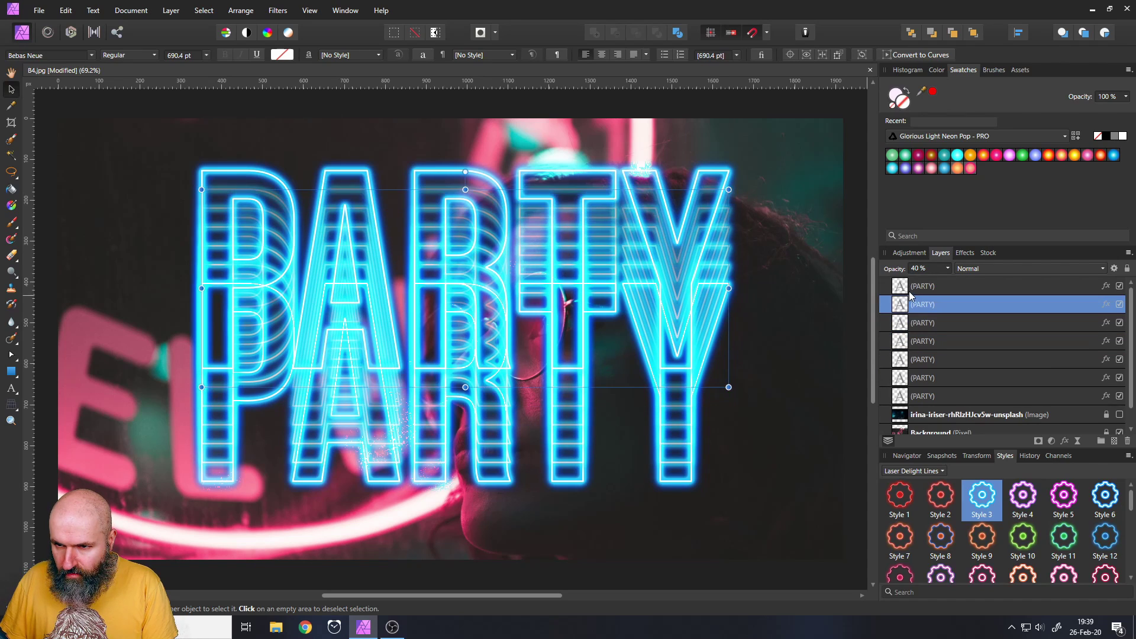
pyautogui.click(908, 288)
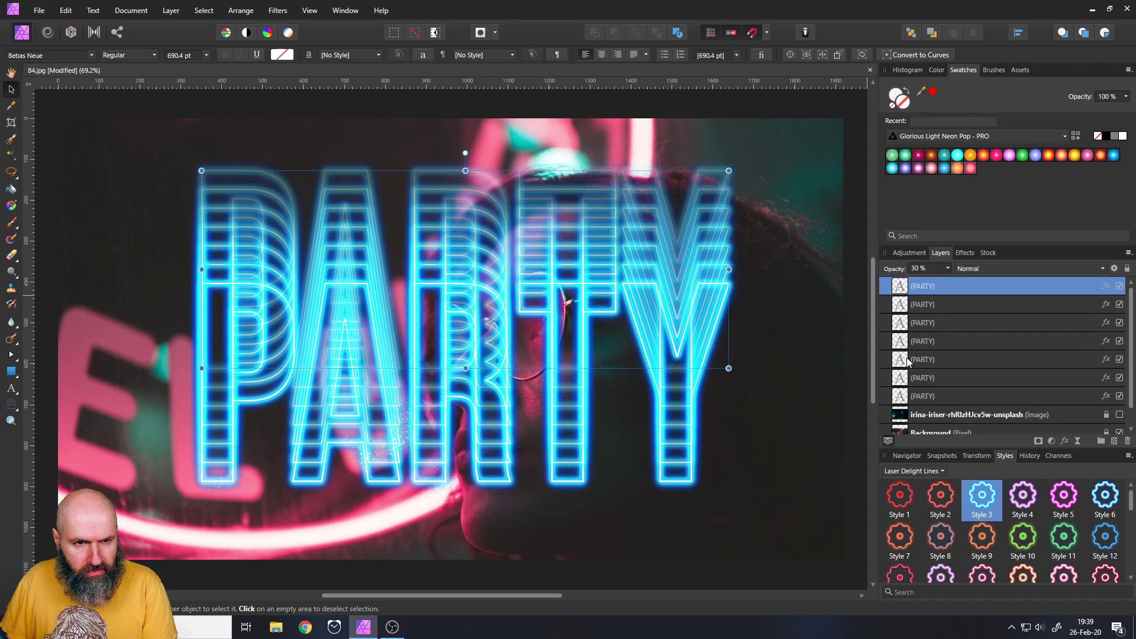
pyautogui.click(772, 145)
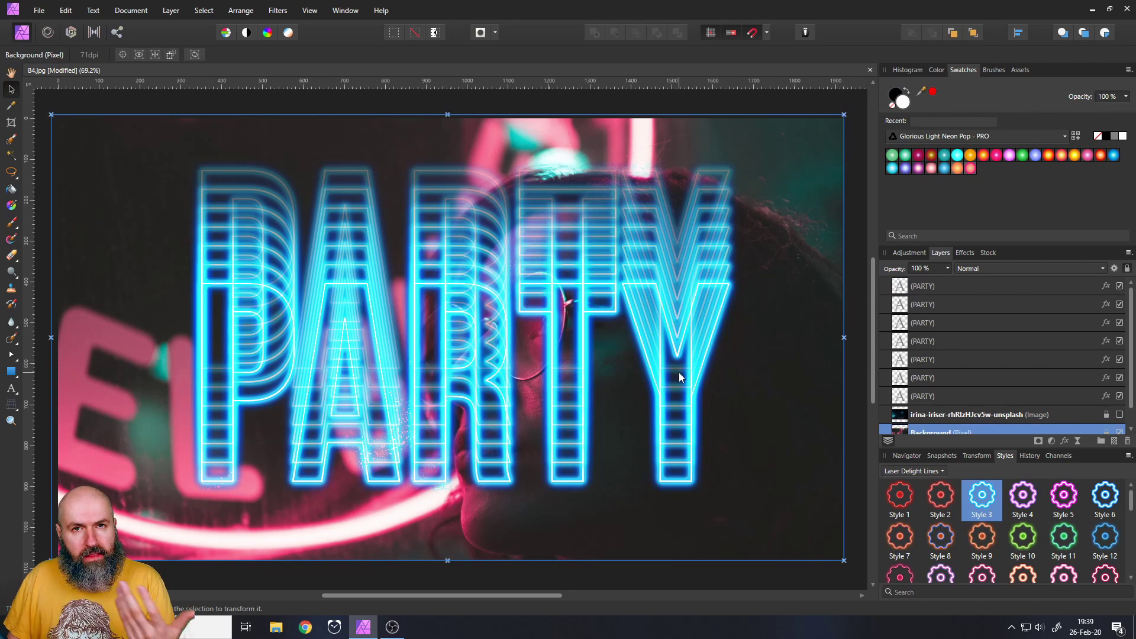
pyautogui.click(898, 397)
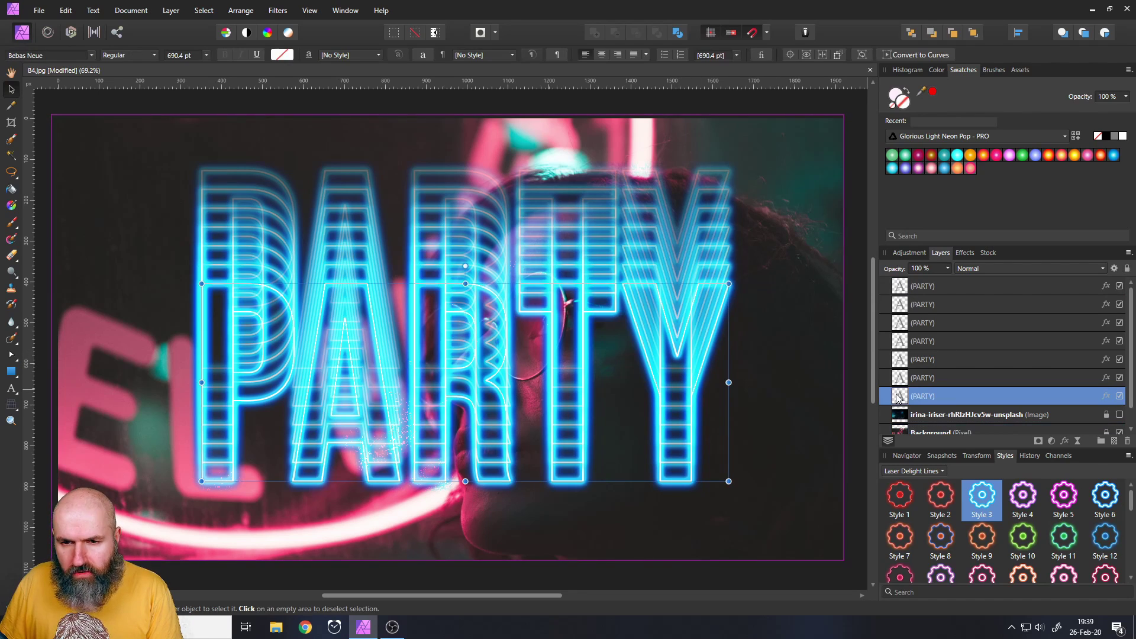
# - Switch to Laser Delight Full Shape and try solid white, red and cyan glows on the bottom PARTY
pyautogui.click(917, 471)
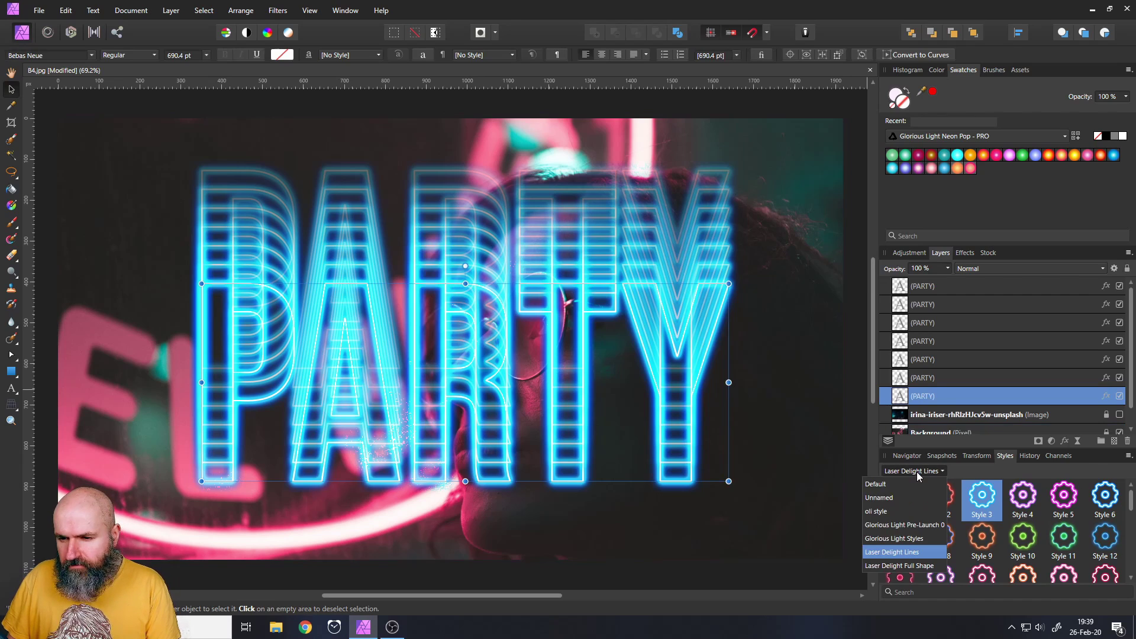
pyautogui.click(918, 565)
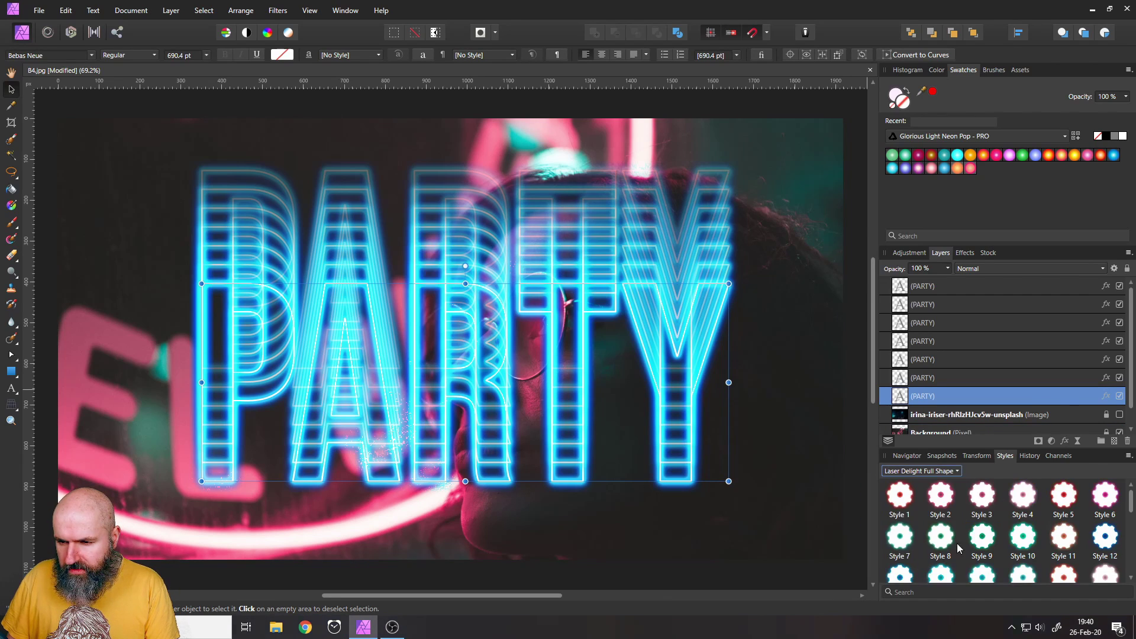
pyautogui.click(940, 497)
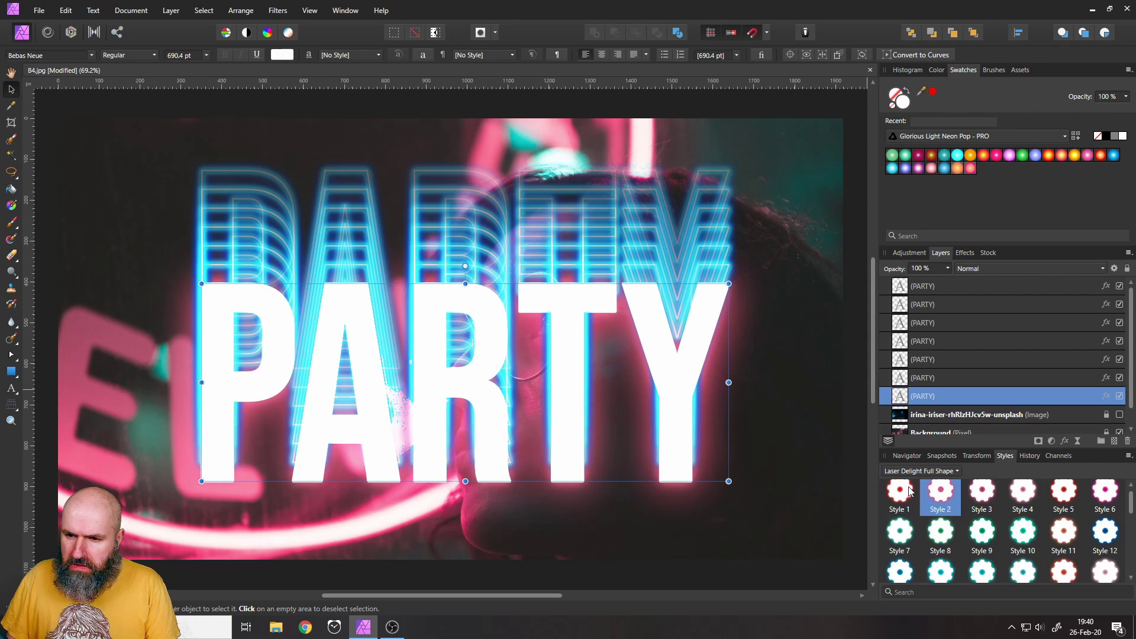
pyautogui.click(909, 491)
pyautogui.scroll(-3, 965, 535)
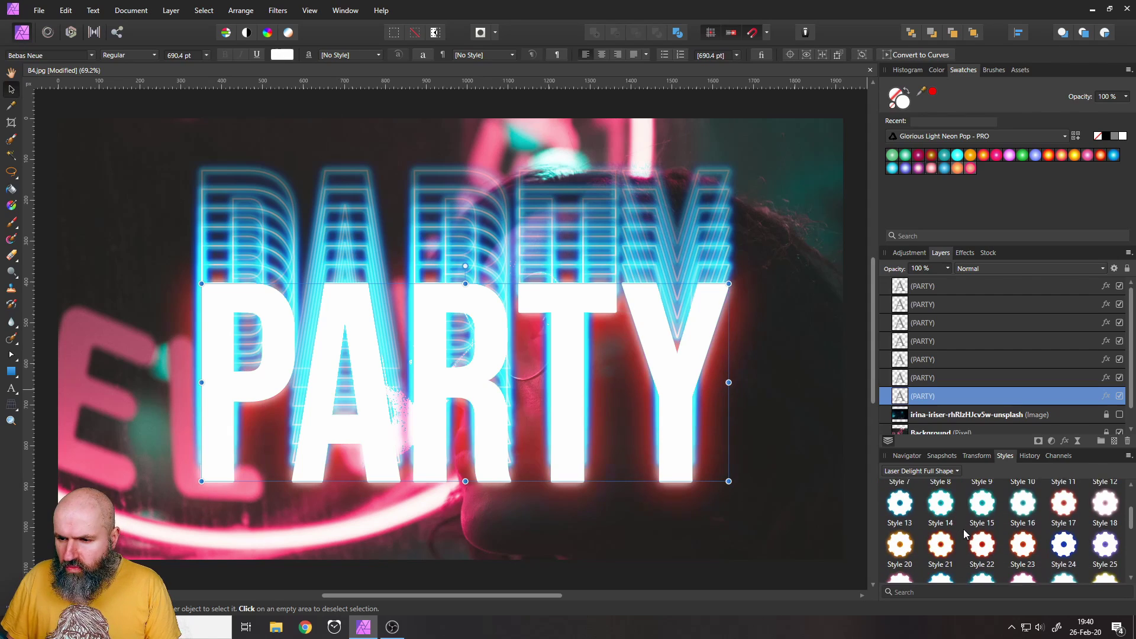
pyautogui.click(983, 500)
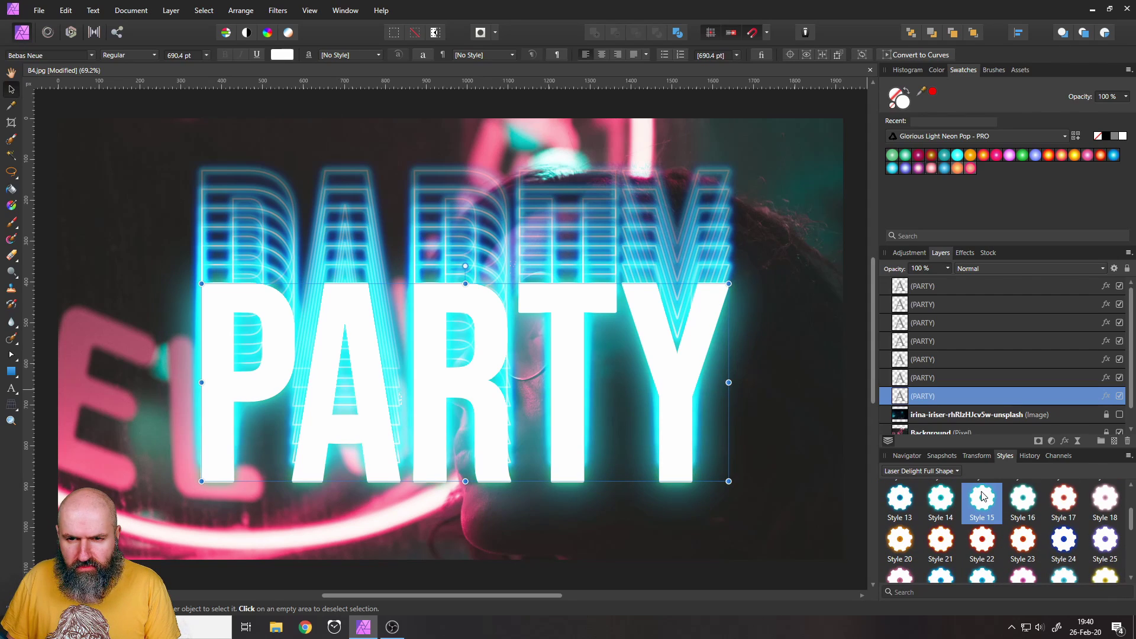
# - Compare more glow colours, settle on pink Style 1, and deselect to preview
pyautogui.scroll(-1, 1000, 520)
pyautogui.click(1032, 530)
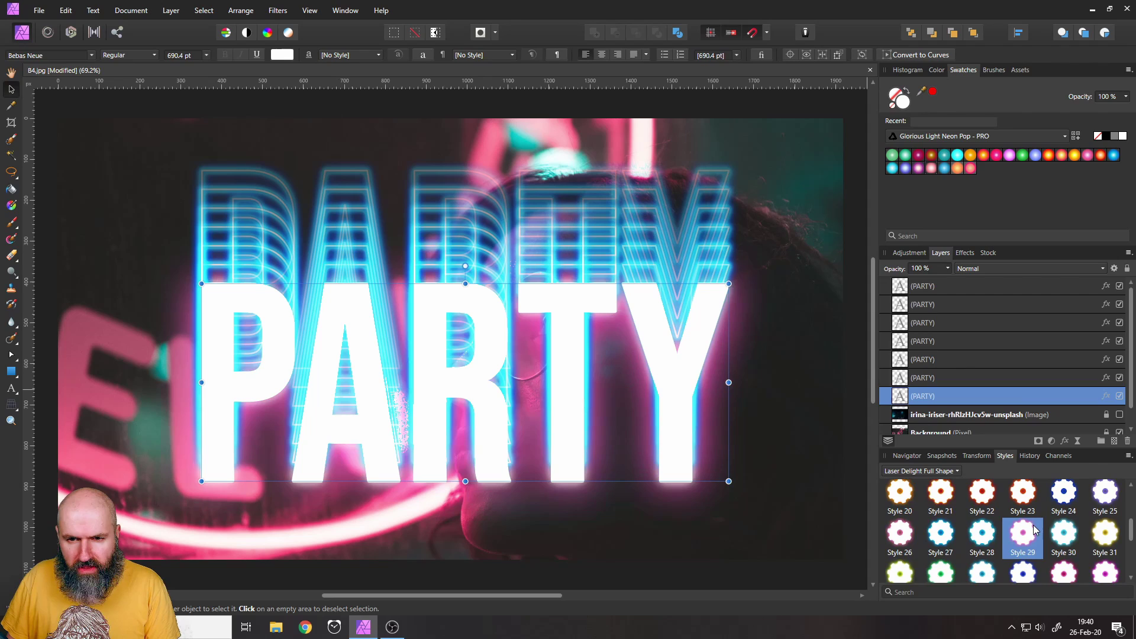
pyautogui.scroll(-1, 1009, 544)
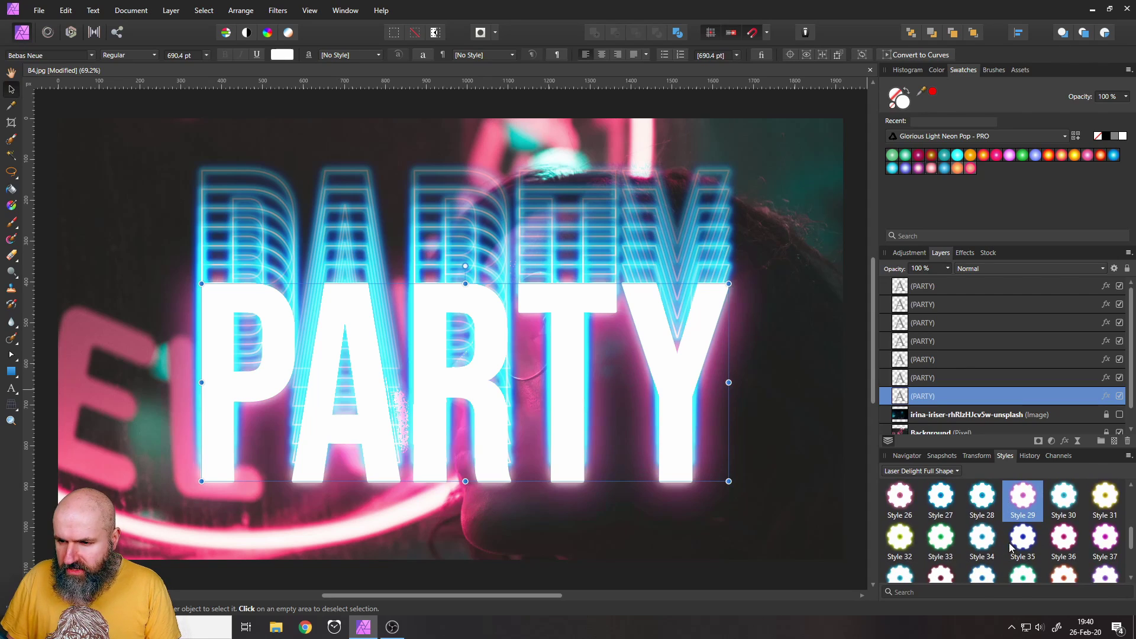
pyautogui.click(1065, 539)
pyautogui.scroll(5, 1005, 530)
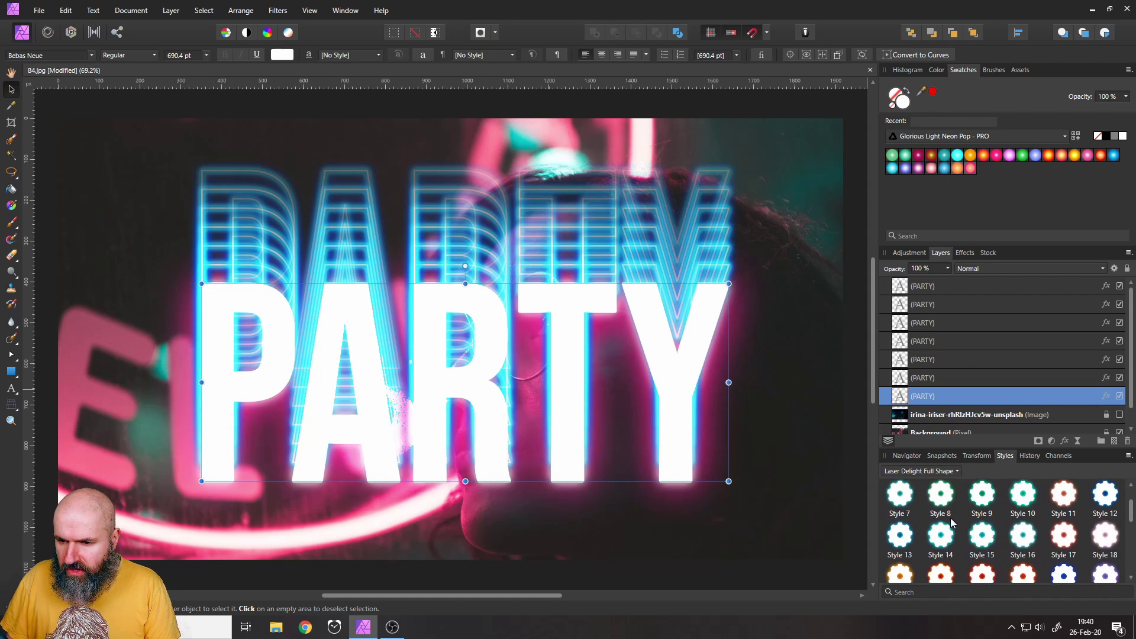
pyautogui.click(950, 501)
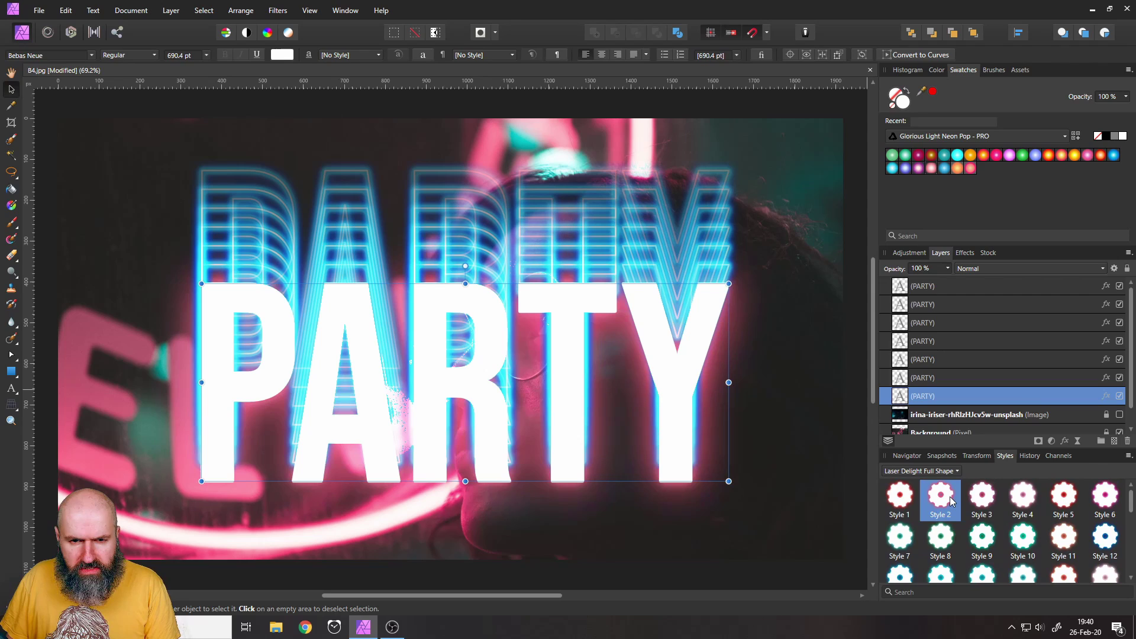
pyautogui.click(978, 500)
pyautogui.click(897, 507)
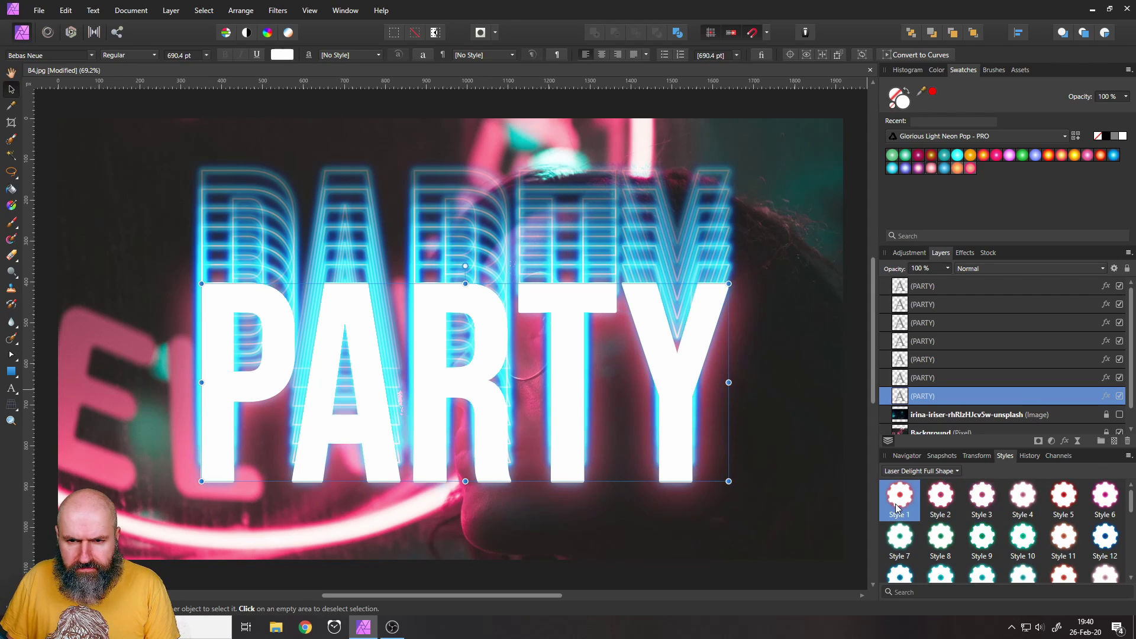
pyautogui.click(134, 244)
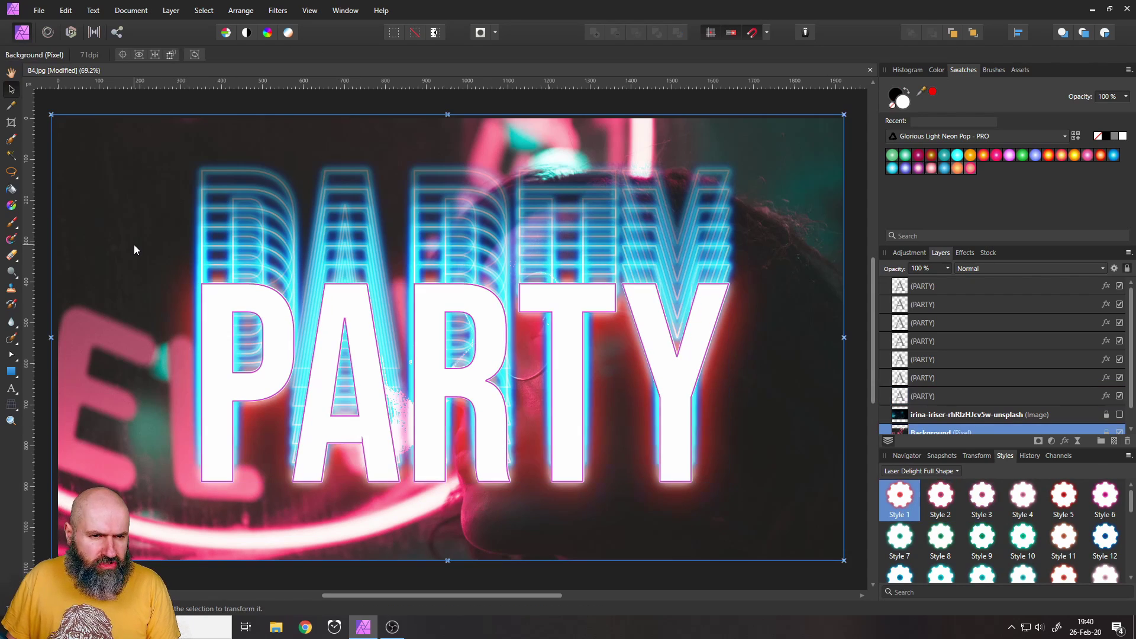
pyautogui.click(732, 103)
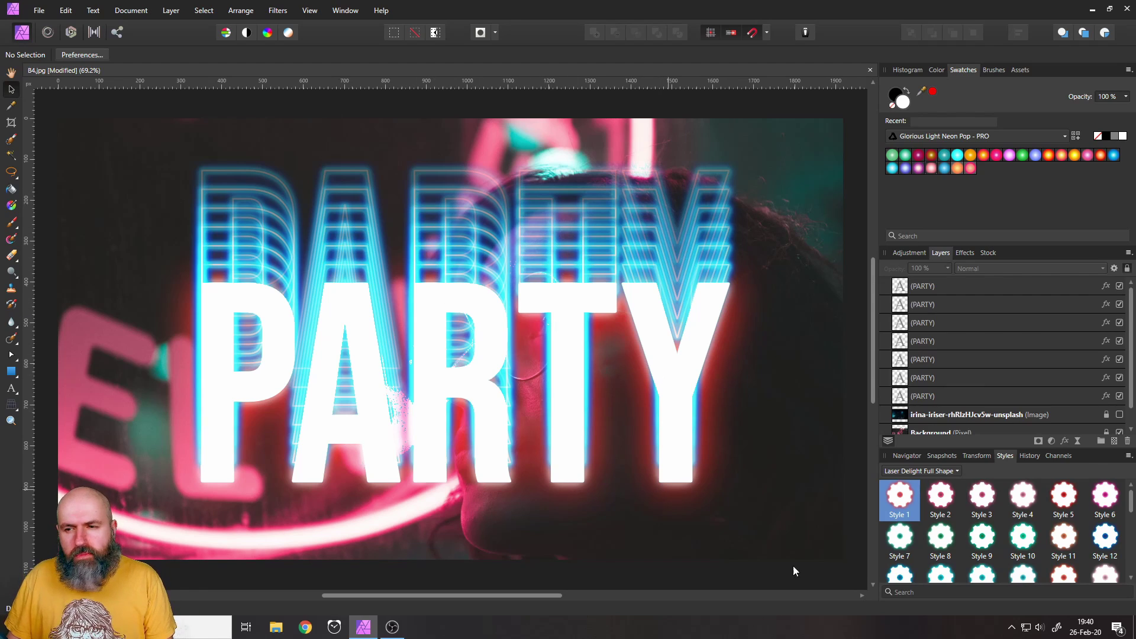
# - Hide three of the outline PARTY copies and clear the selection
pyautogui.click(1119, 377)
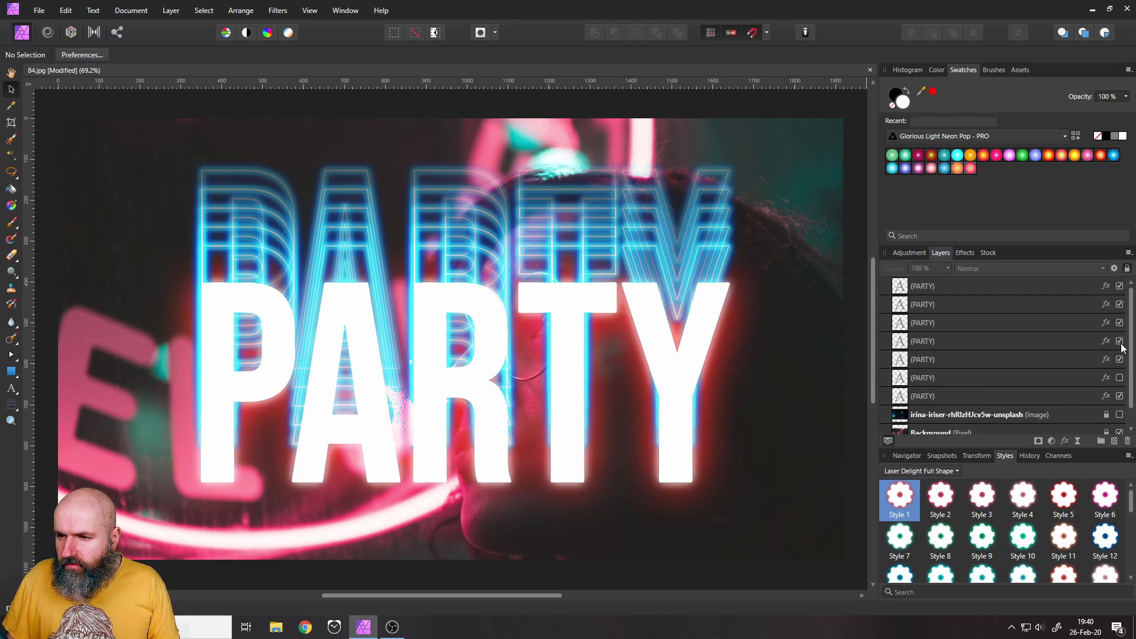
pyautogui.click(1120, 341)
pyautogui.click(1120, 304)
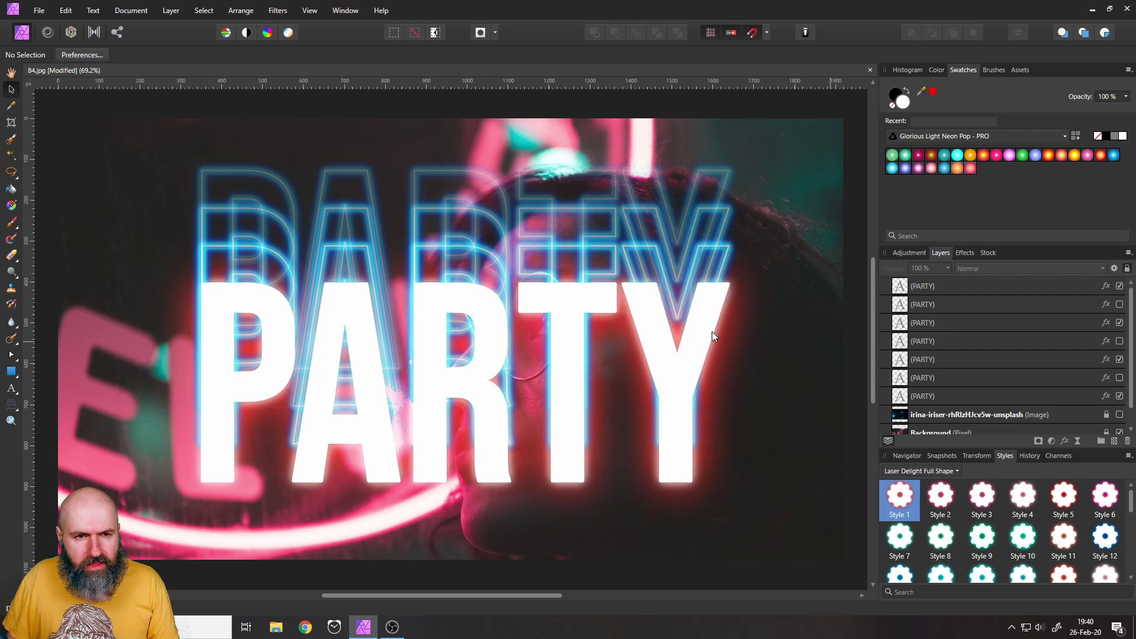
pyautogui.click(89, 200)
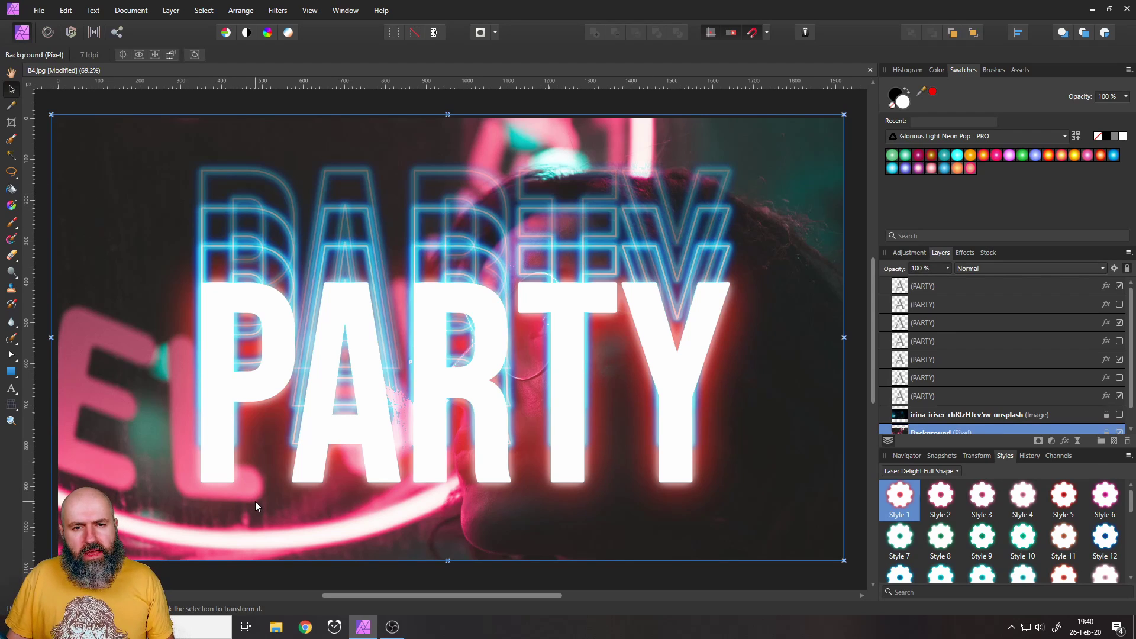
pyautogui.click(211, 107)
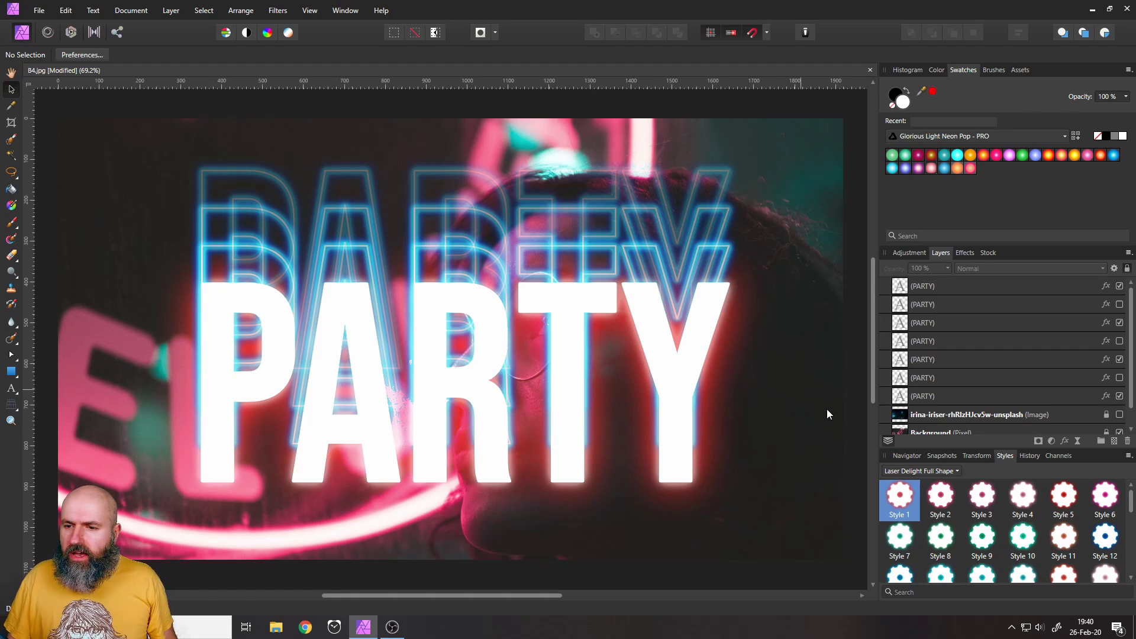
# - Delete all seven PARTY text layers and pick the Ellipse Tool
pyautogui.click(931, 396)
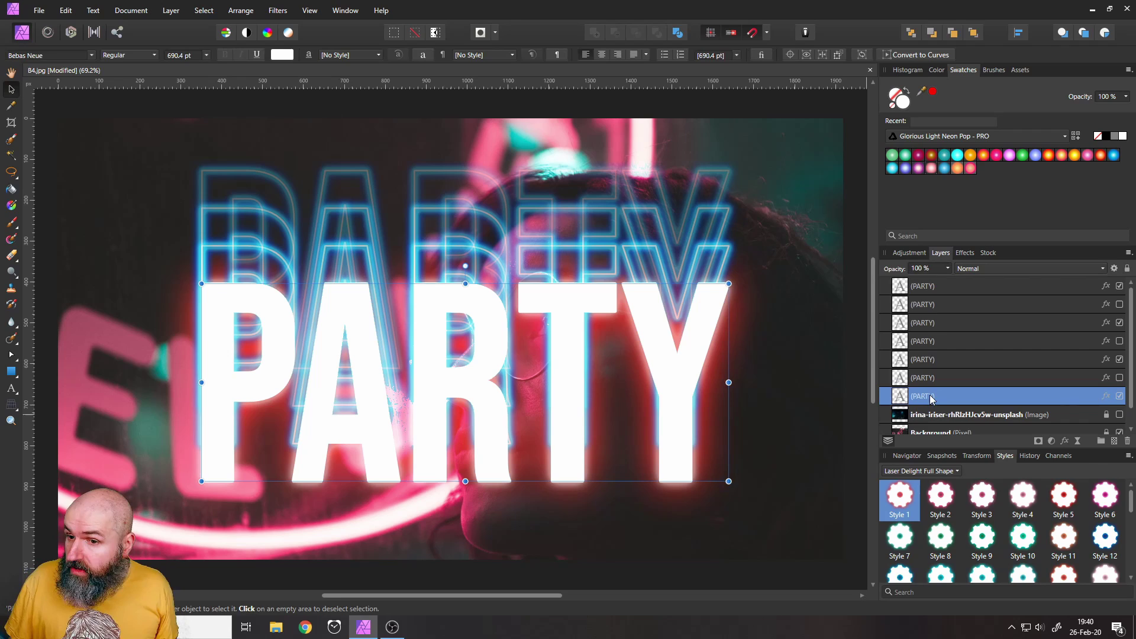
pyautogui.keyDown('shift'); pyautogui.click(920, 286); pyautogui.keyUp('shift')
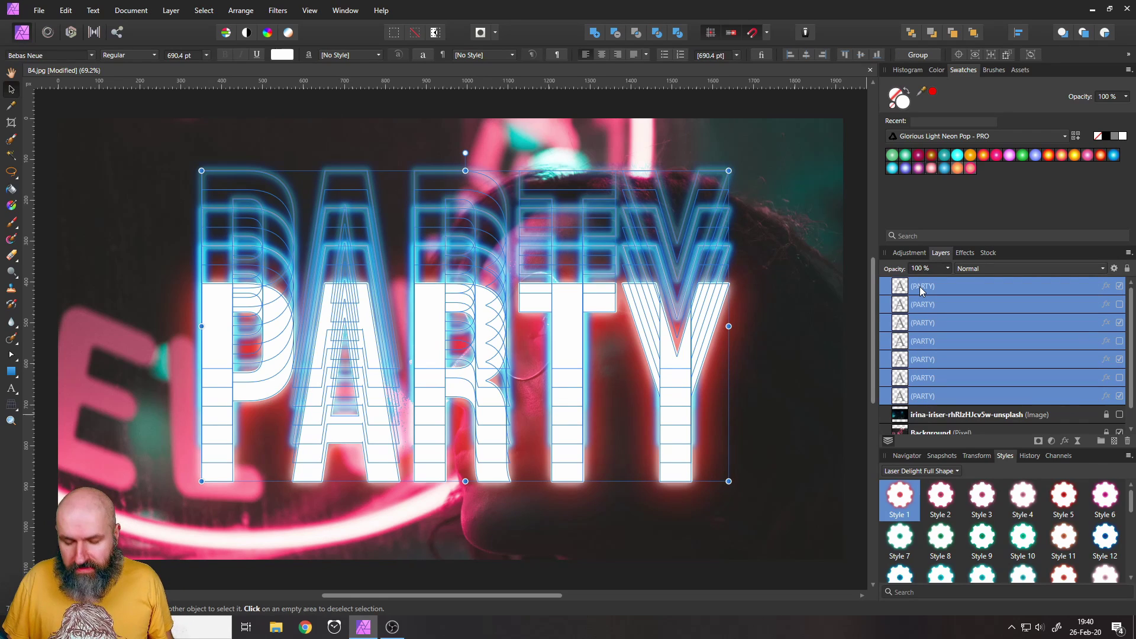
pyautogui.press('Delete')
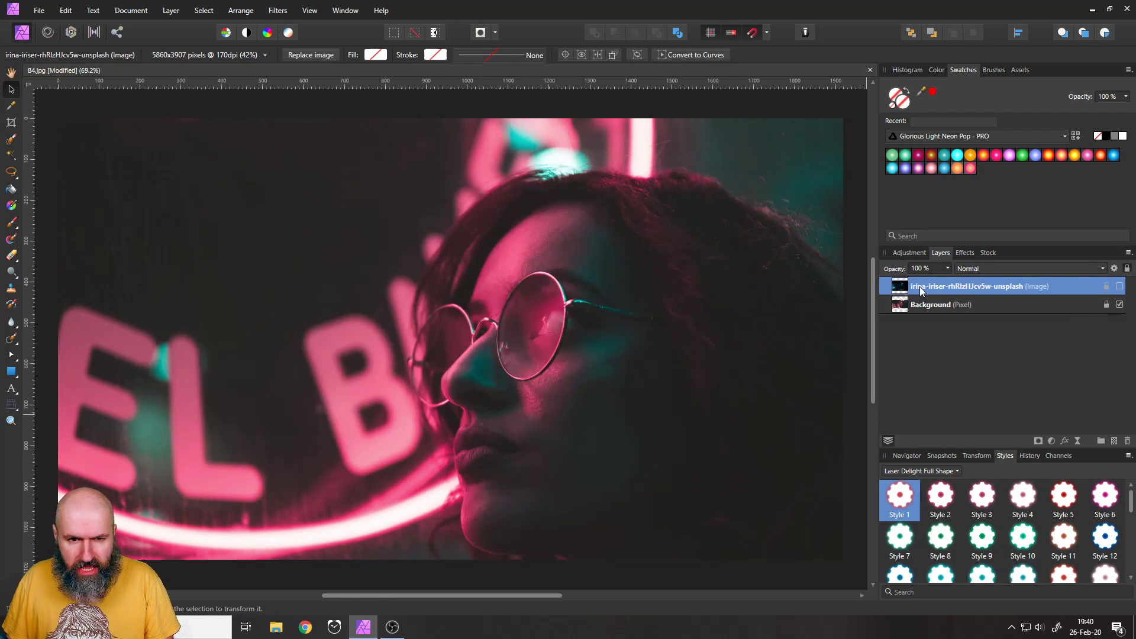
pyautogui.click(12, 371)
pyautogui.click(59, 75)
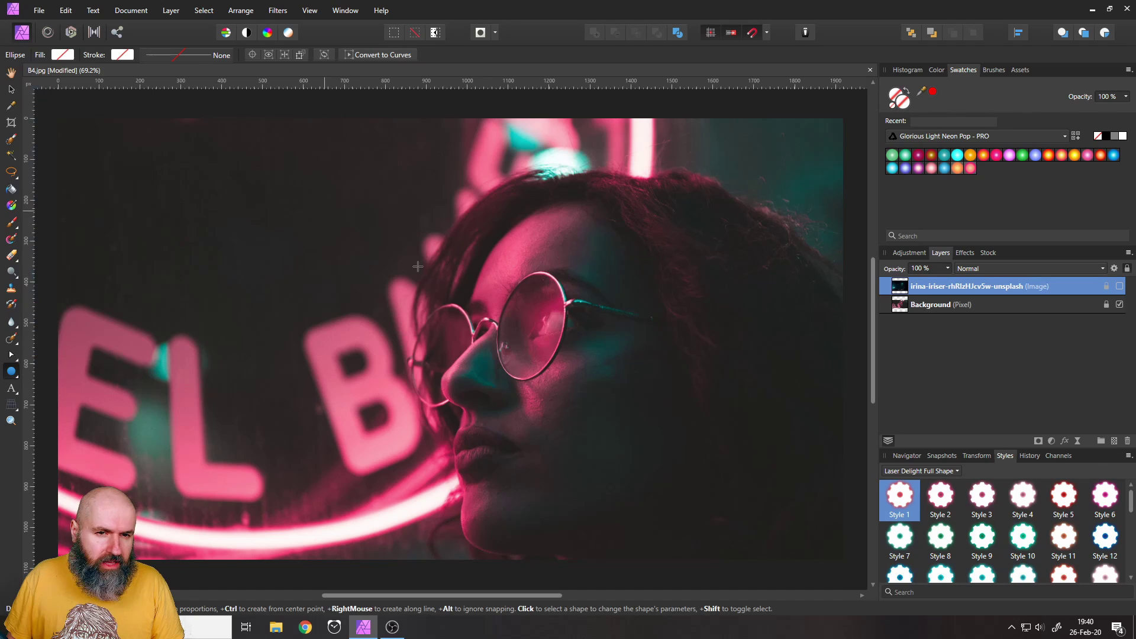
# - Draw an ellipse over the glasses, give it an orange Laser Delight Lines neon style, and duplicate it
pyautogui.moveTo(388, 255); pyautogui.dragTo(516, 441)
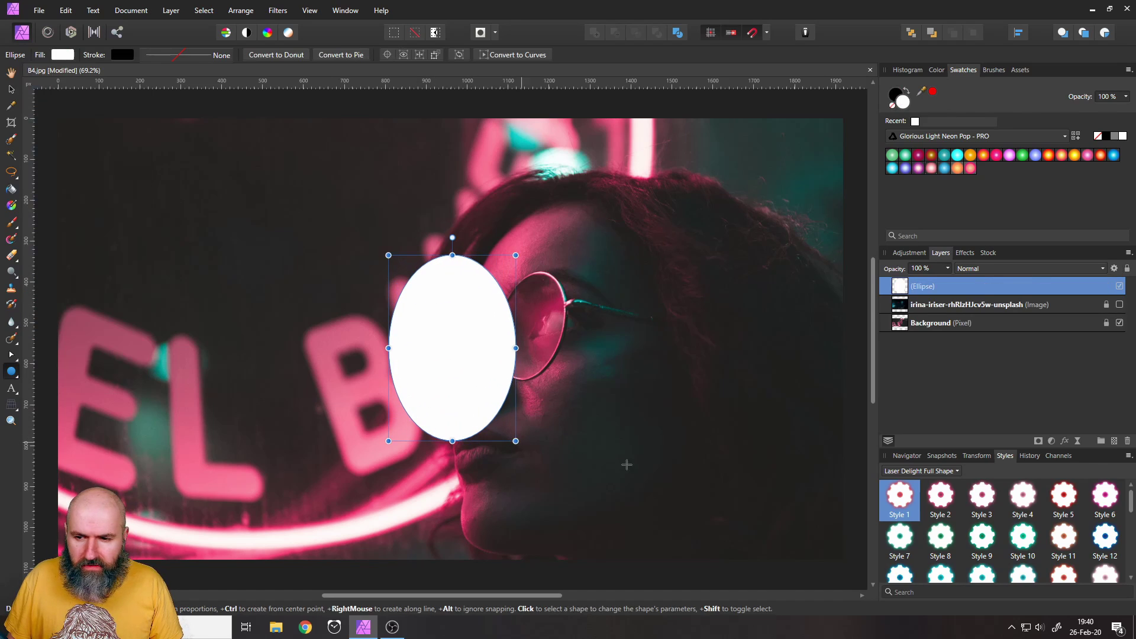
pyautogui.click(943, 477)
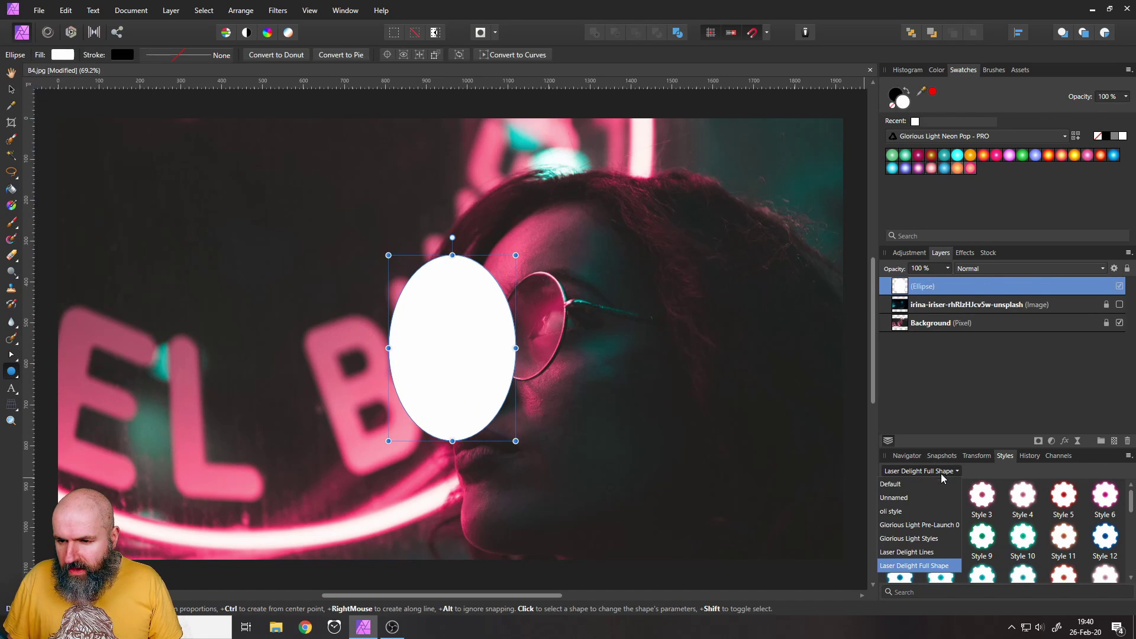
pyautogui.click(936, 552)
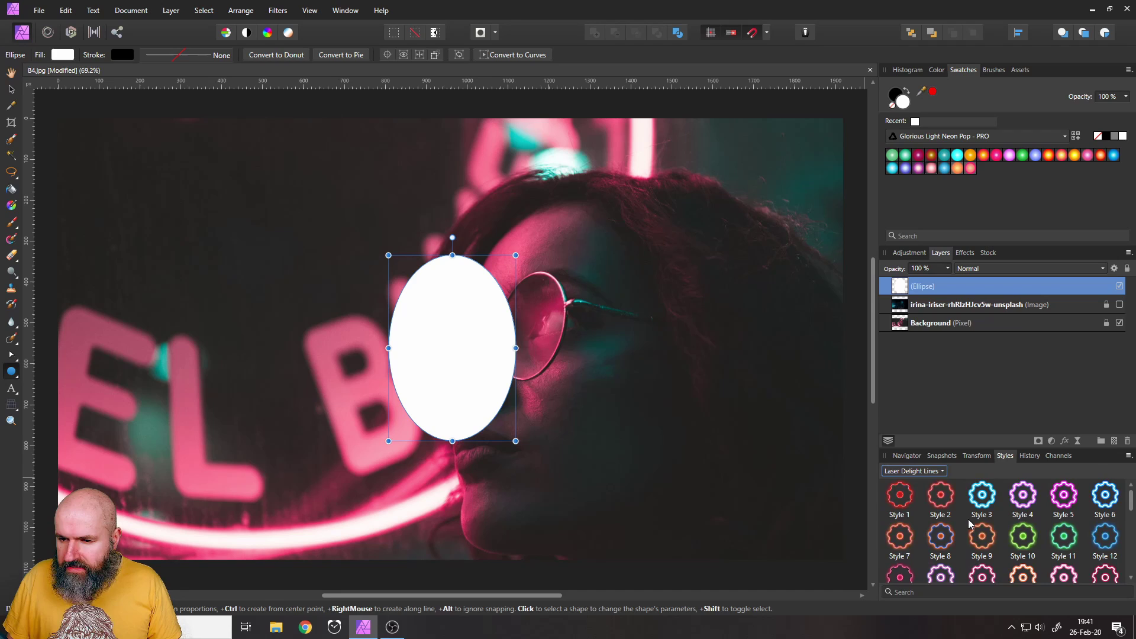
pyautogui.scroll(-3, 971, 520)
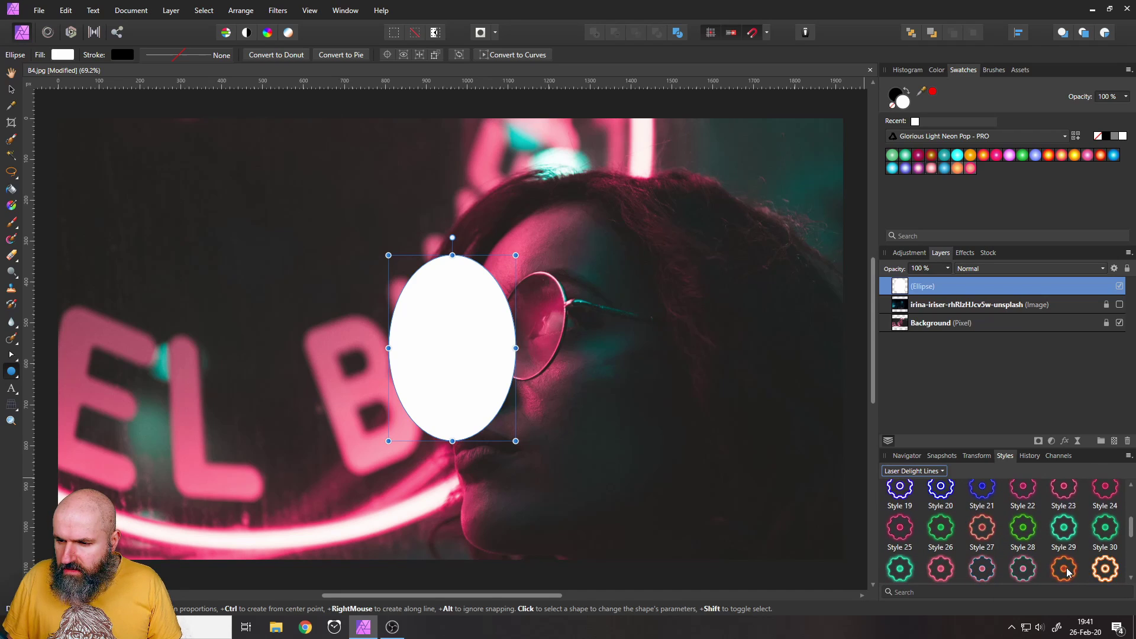
pyautogui.click(1069, 572)
pyautogui.click(11, 89)
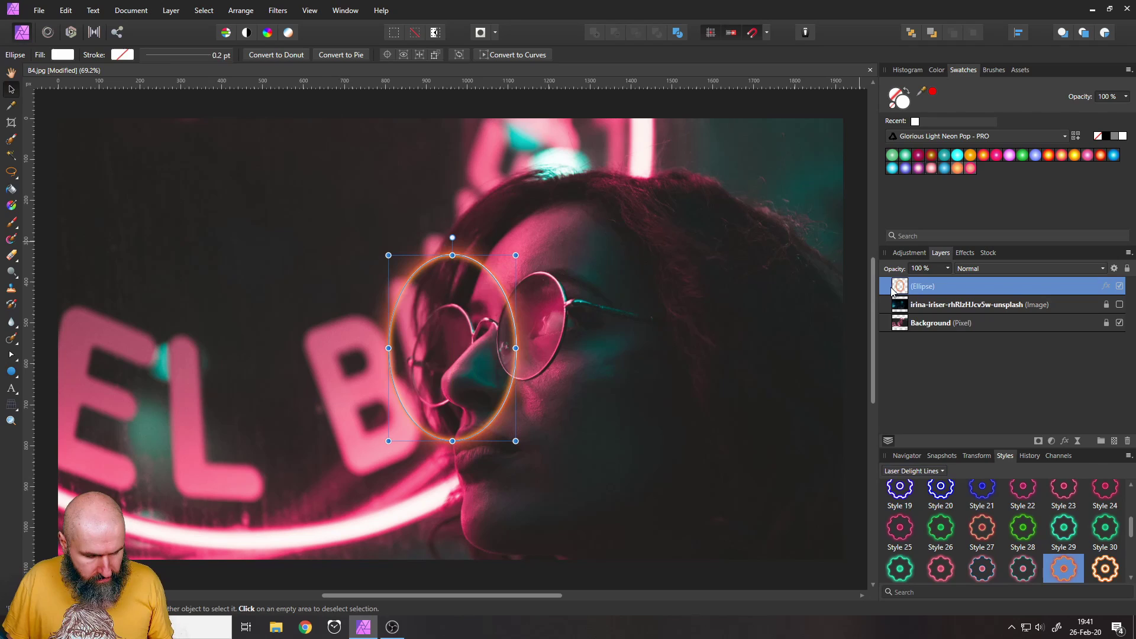
pyautogui.hotkey('ctrl', 'j')
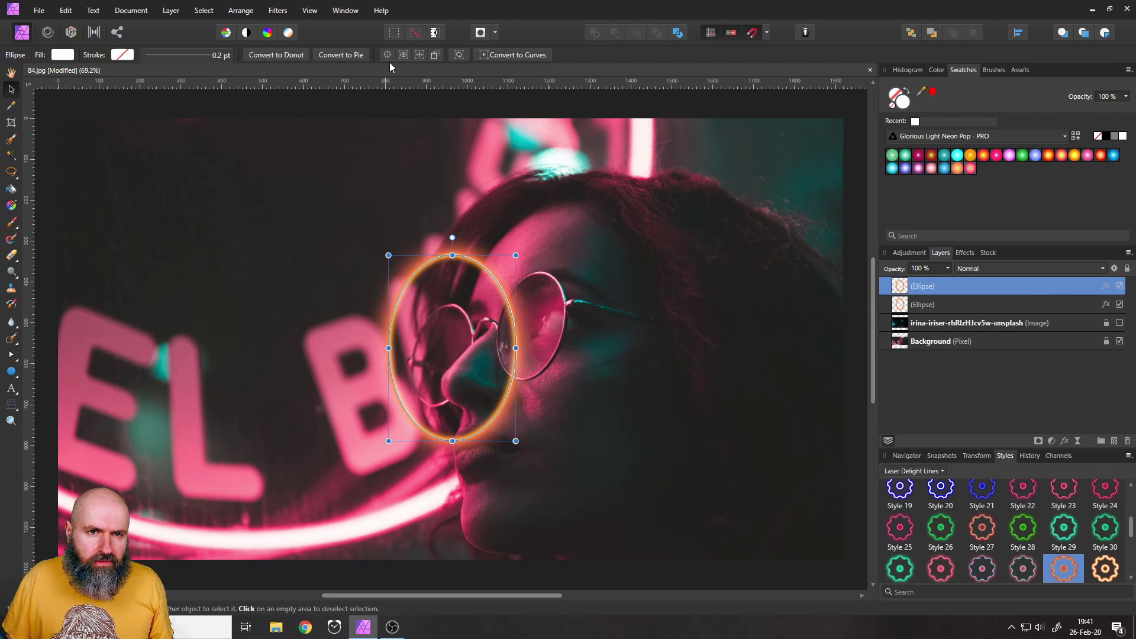
# - Move the copy's transform origin to its lower left, enlarge it outward, and repeat with Ctrl+J
pyautogui.click(386, 55)
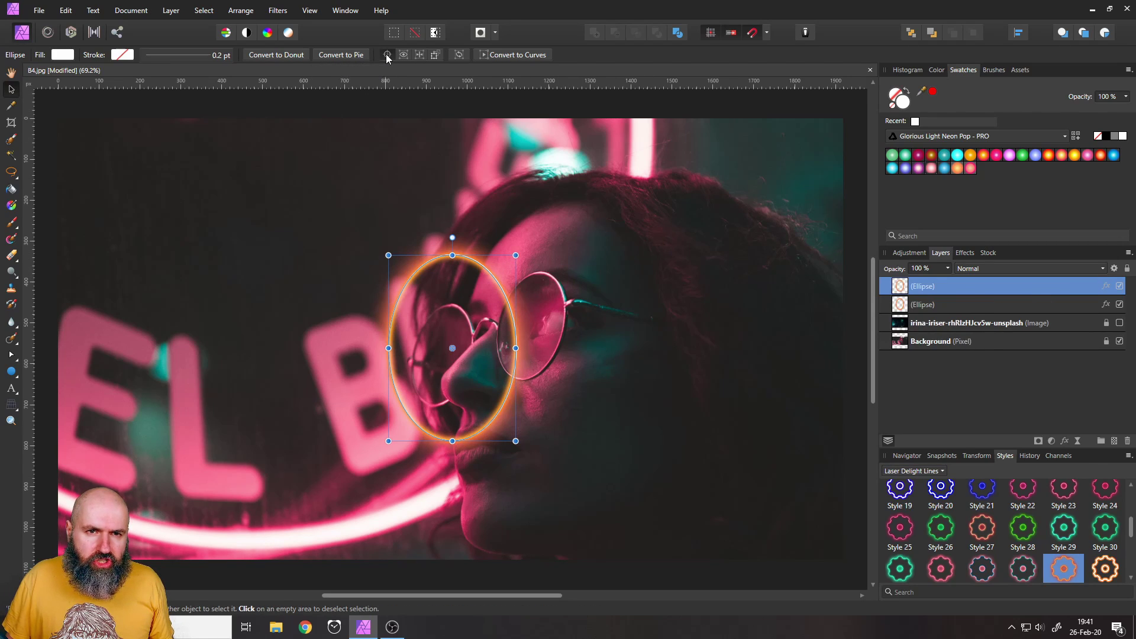
pyautogui.moveTo(452, 348); pyautogui.dragTo(420, 379)
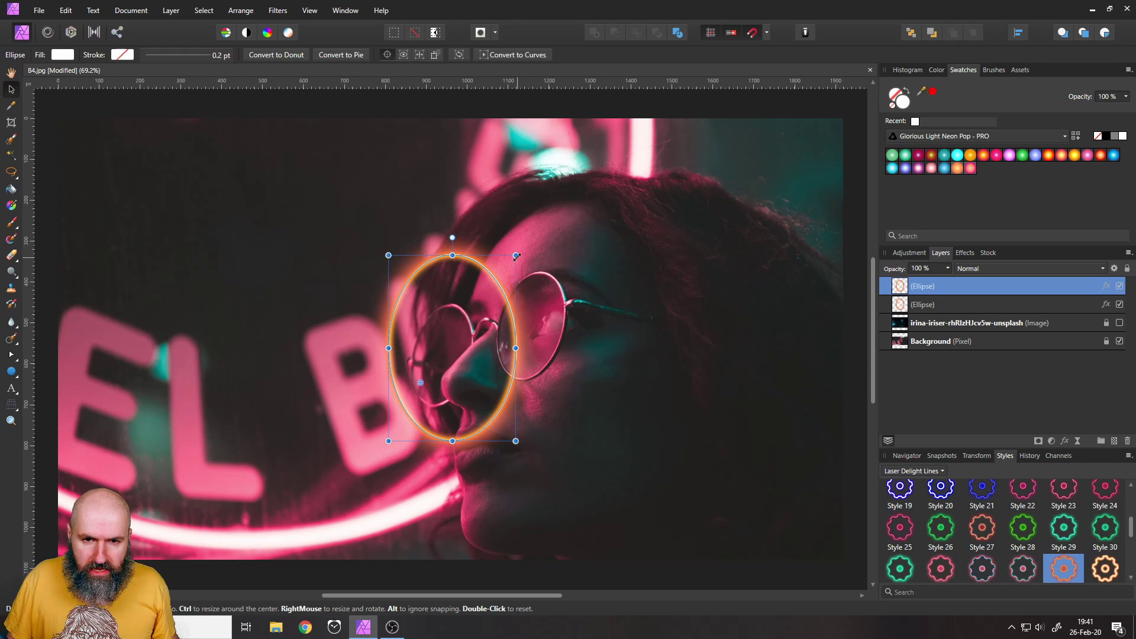
pyautogui.moveTo(516, 255); pyautogui.dragTo(539, 226)
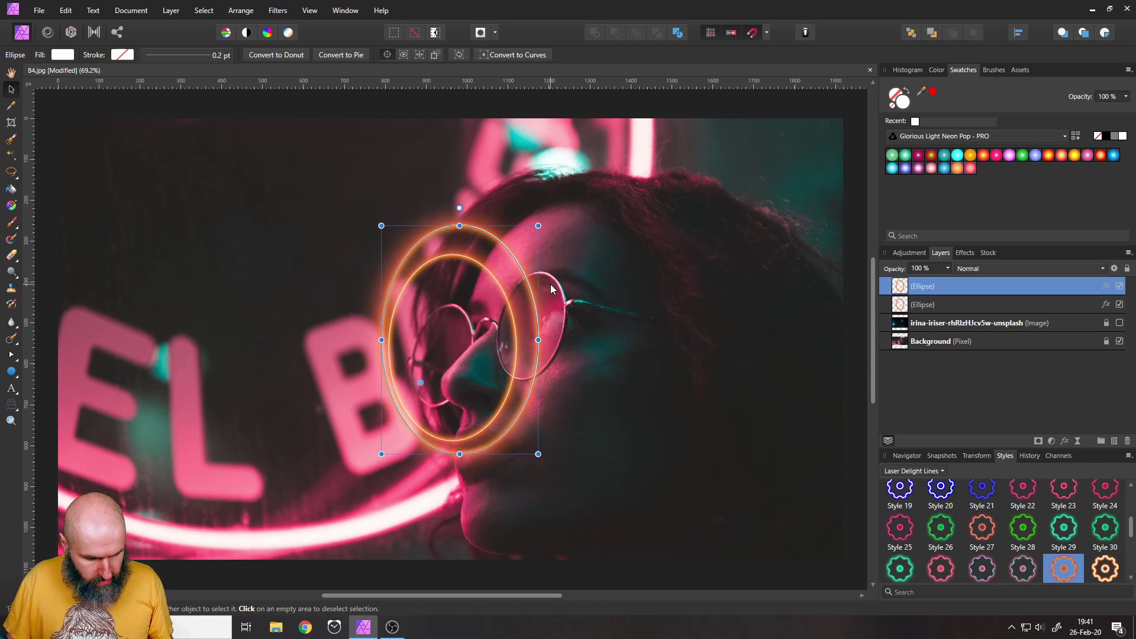
pyautogui.hotkey('ctrl', 'j')
pyautogui.hotkey('ctrl', 'j')
pyautogui.hotkey('ctrl', 'j')
pyautogui.hotkey('ctrl', 'j')
pyautogui.hotkey('ctrl', 'j')
pyautogui.hotkey('ctrl', 'j')
pyautogui.hotkey('ctrl', 'j')
pyautogui.hotkey('ctrl', 'j')
pyautogui.hotkey('ctrl', 'j')
pyautogui.hotkey('ctrl', 'j')
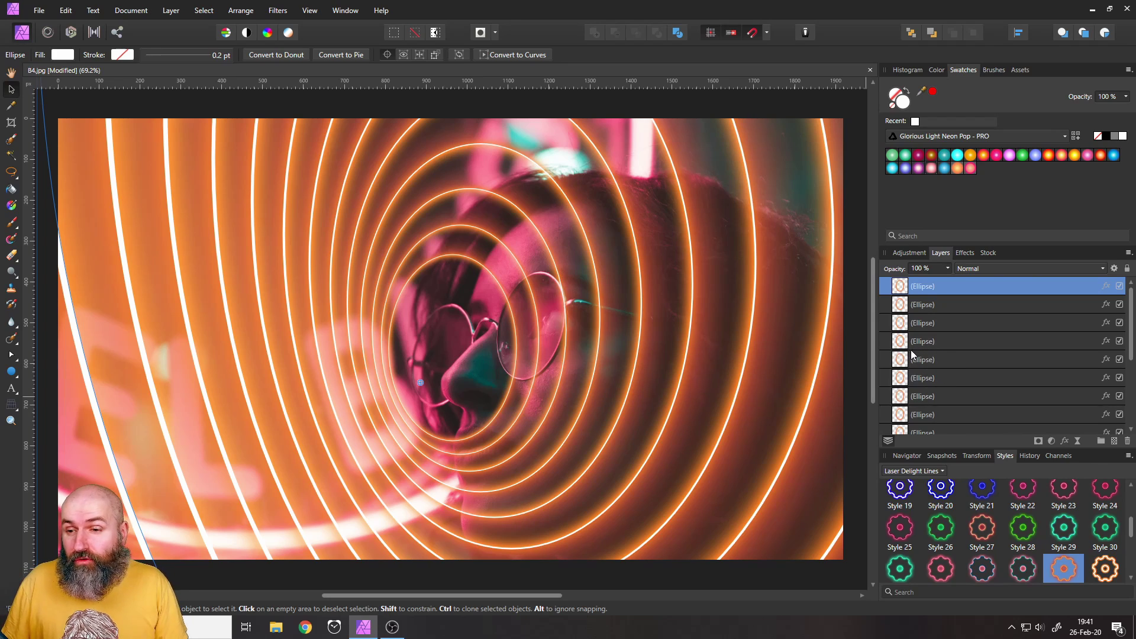
# - Select all 13 Ellipse layers in the Layers panel and delete them
pyautogui.scroll(-3, 928, 355)
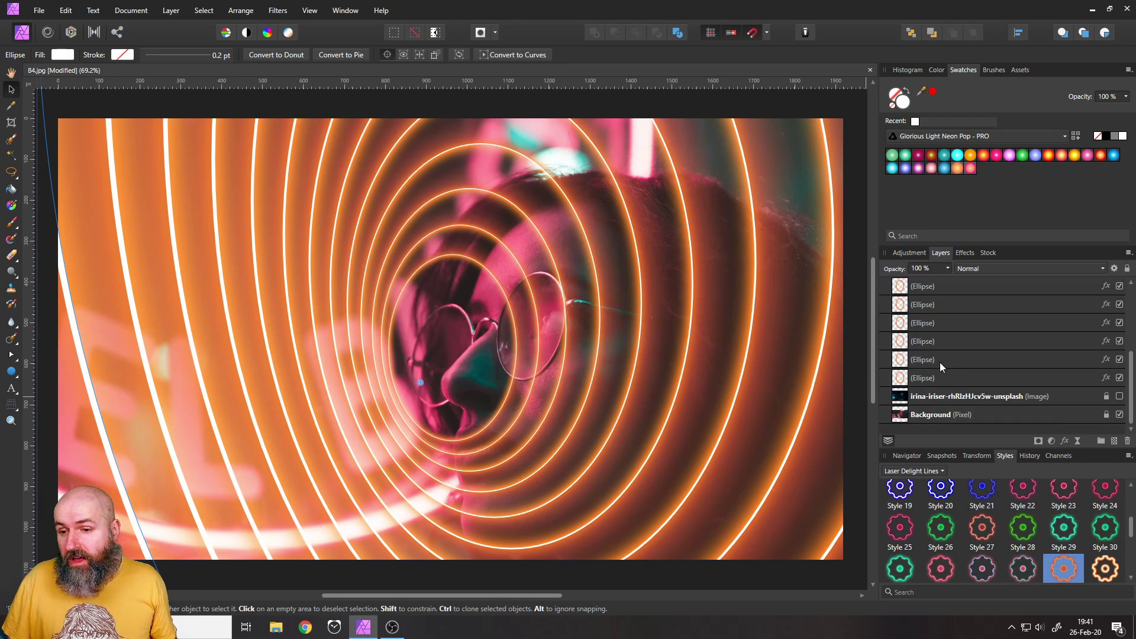
pyautogui.keyDown('shift'); pyautogui.click(914, 379); pyautogui.keyUp('shift')
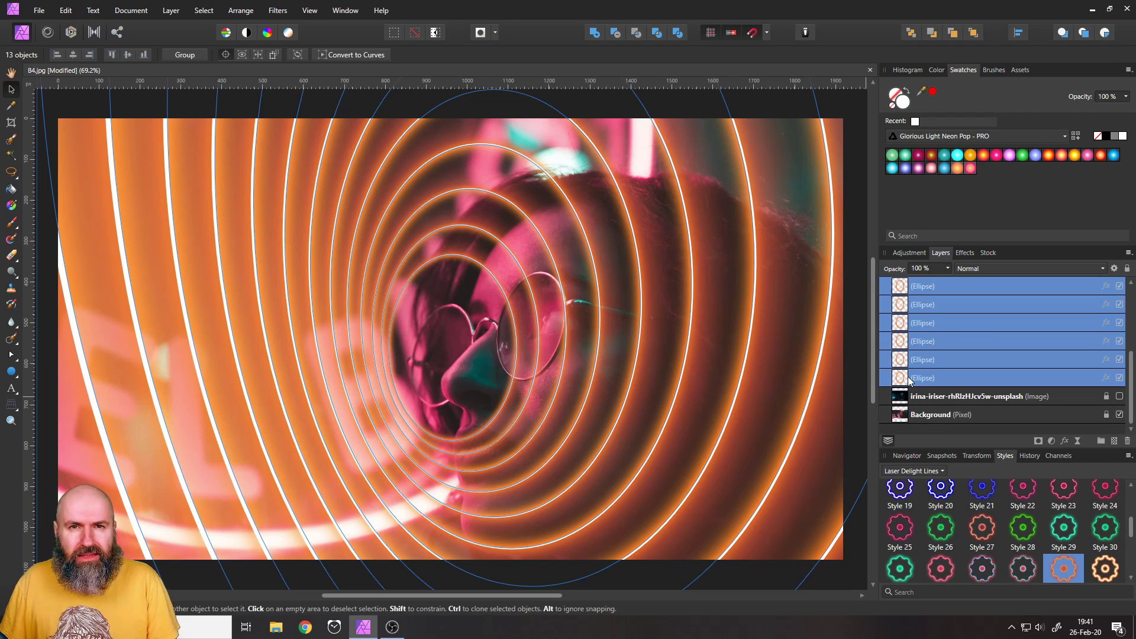
pyautogui.press('Delete')
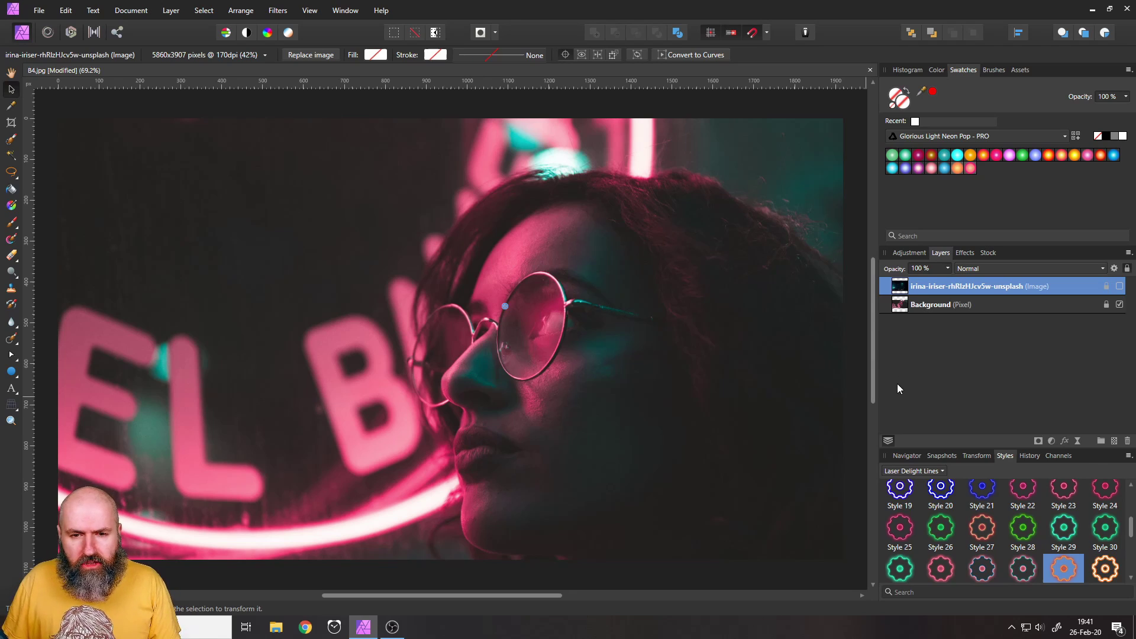
# - Add a new empty pixel layer and choose the Paint Brush, adjusting its stabilizer settings
pyautogui.click(1114, 441)
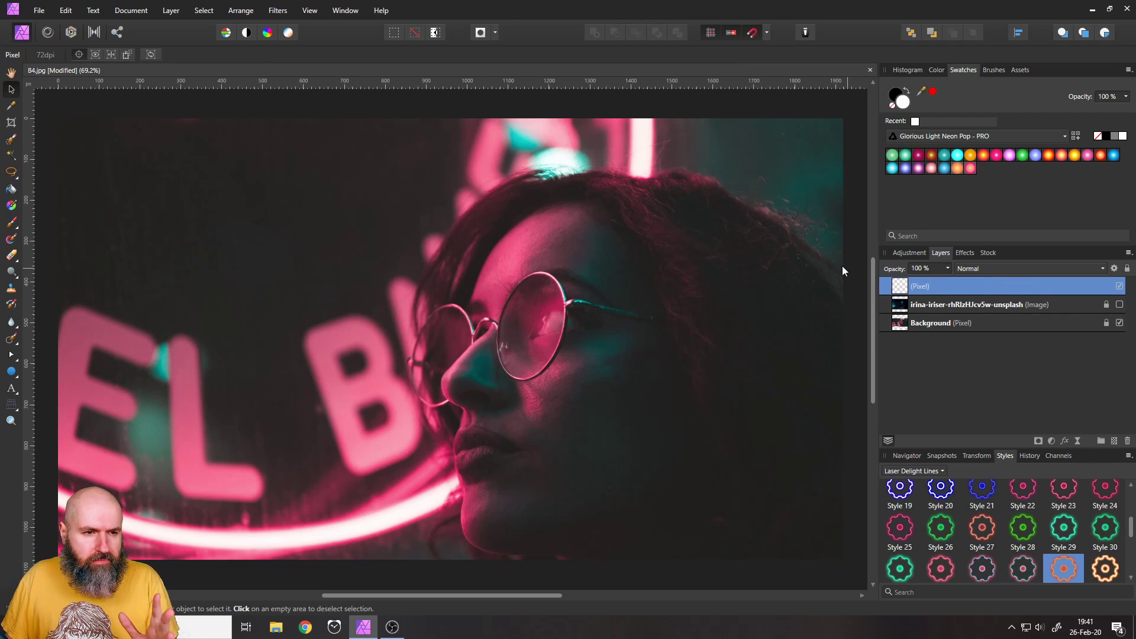
pyautogui.click(13, 224)
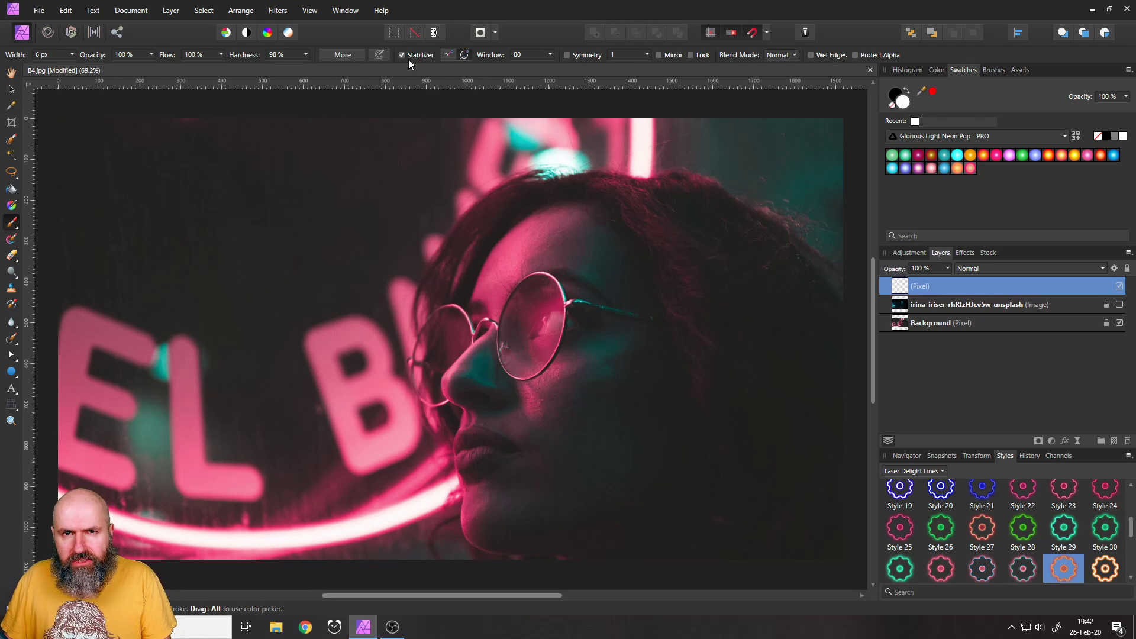
pyautogui.click(449, 55)
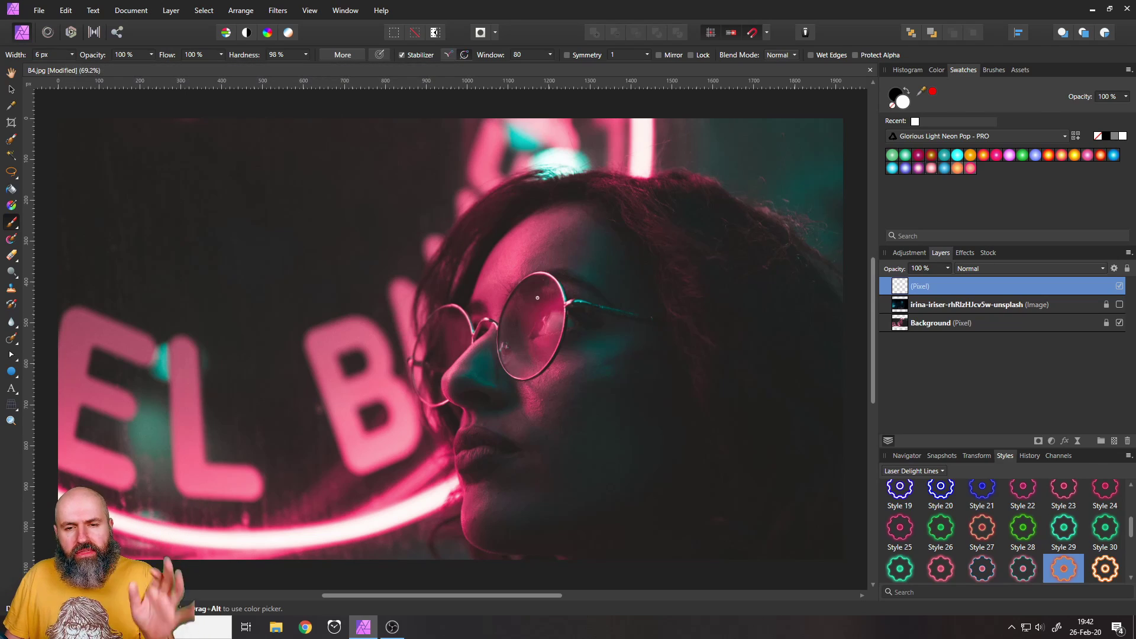
pyautogui.click(402, 55)
# - Paint two white test strokes across the glasses and undo both
pyautogui.moveTo(422, 189)
pyautogui.mouseDown()
pyautogui.moveTo(425, 300)
pyautogui.moveTo(473, 441)
pyautogui.mouseUp()
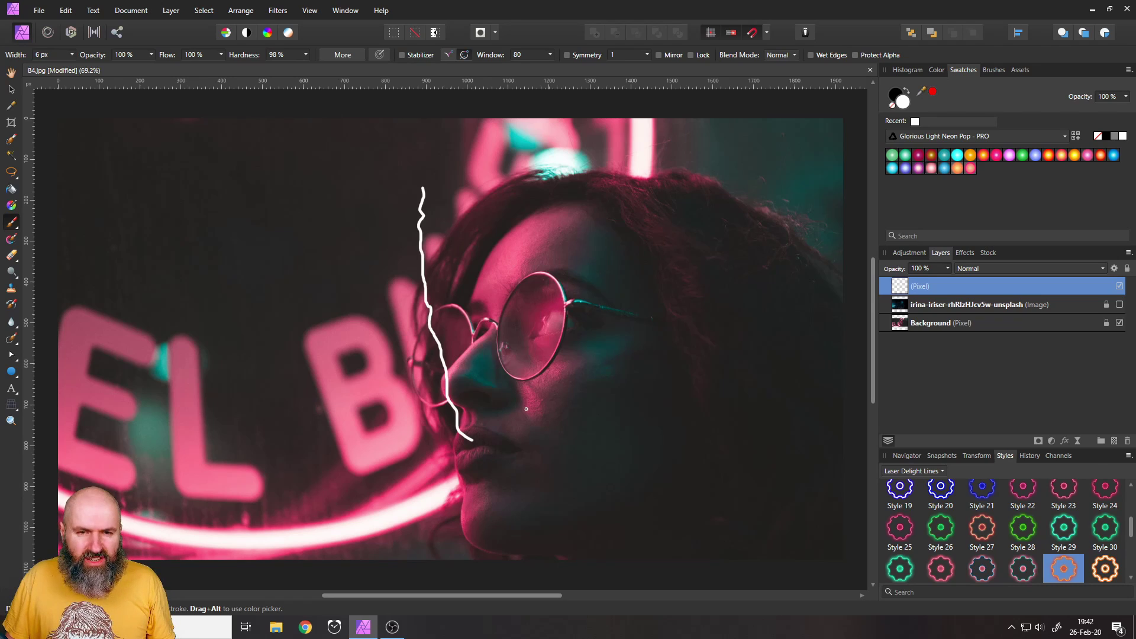
pyautogui.hotkey('ctrl', 'z')
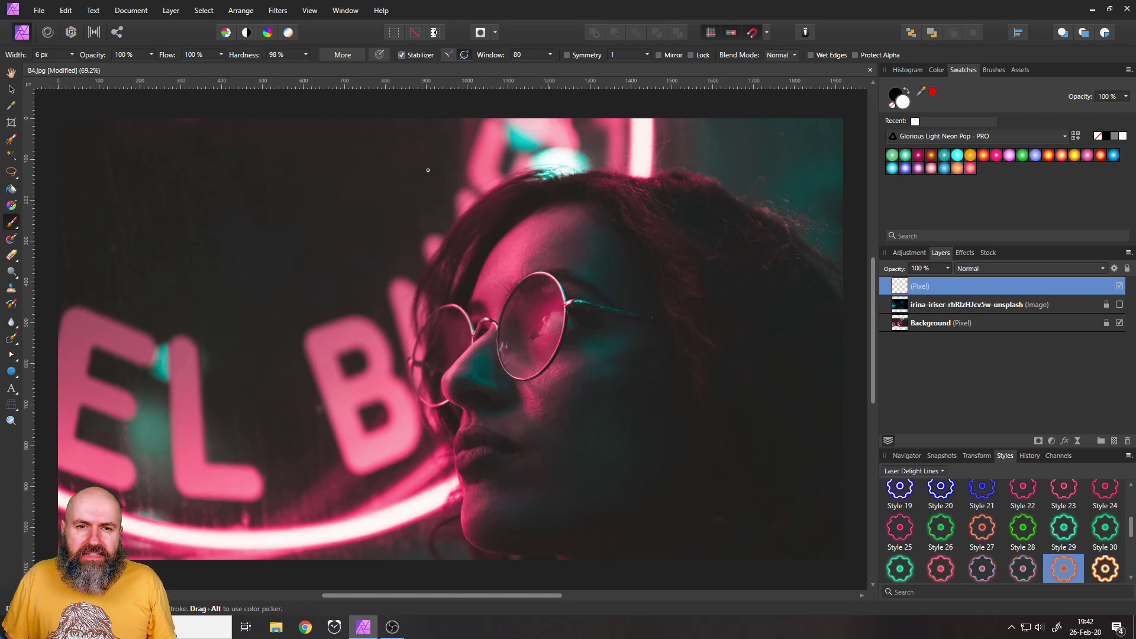
pyautogui.moveTo(427, 160)
pyautogui.mouseDown()
pyautogui.moveTo(427, 193)
pyautogui.moveTo(456, 206)
pyautogui.moveTo(466, 295)
pyautogui.moveTo(511, 315)
pyautogui.moveTo(526, 398)
pyautogui.moveTo(588, 416)
pyautogui.moveTo(603, 452)
pyautogui.moveTo(595, 485)
pyautogui.mouseUp()
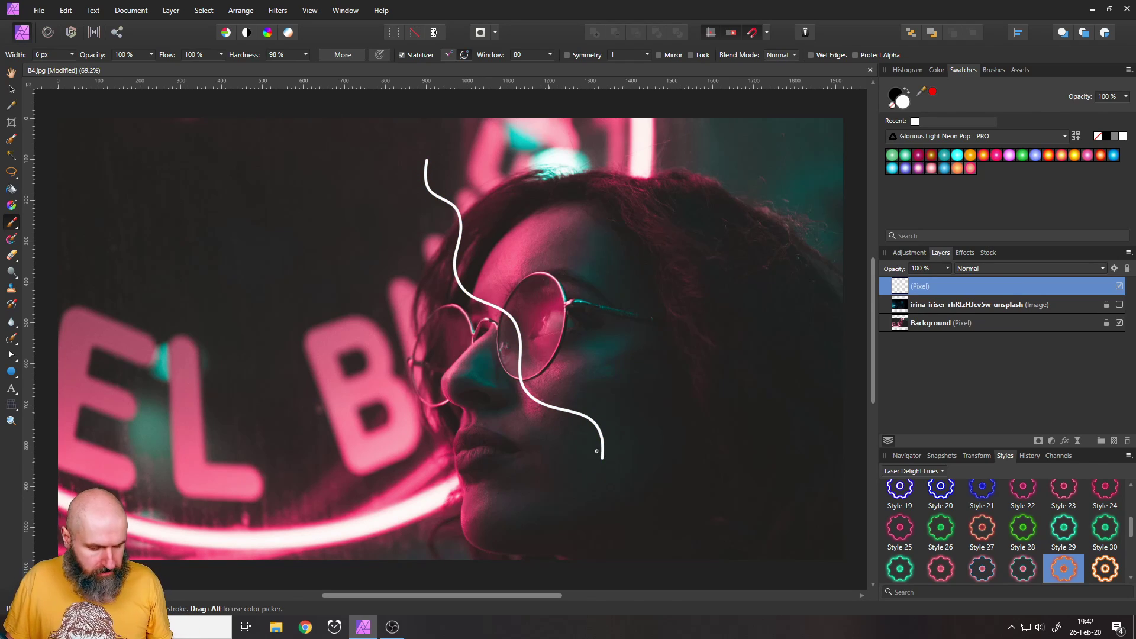
pyautogui.hotkey('ctrl', 'z')
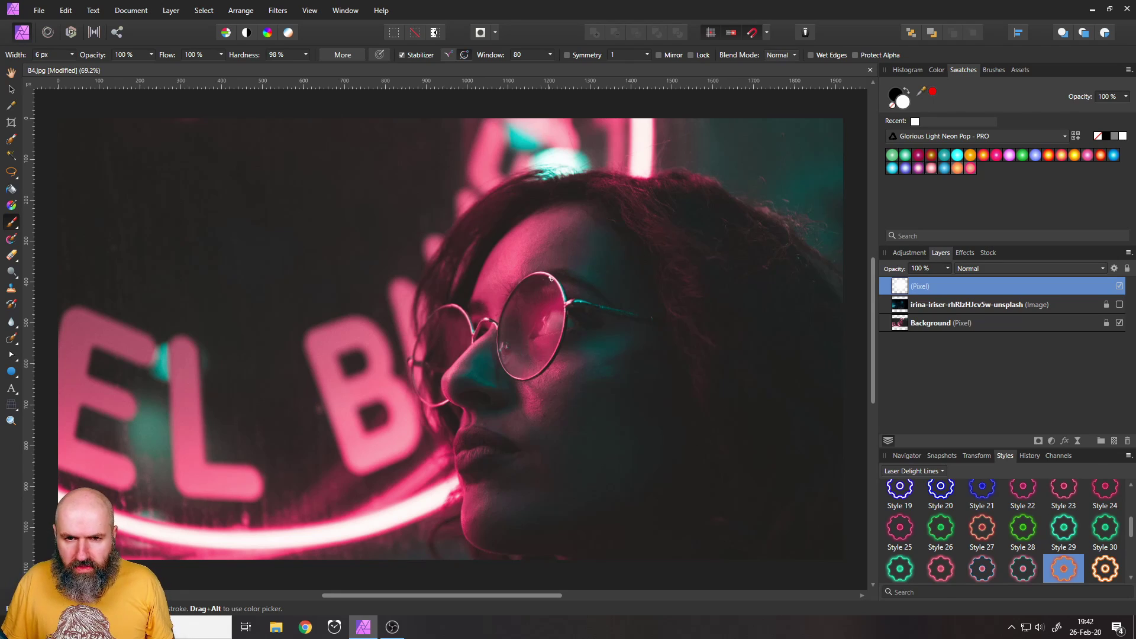
# - Draw five curved white lines from the glasses out to the upper-right, right and bottom edges
pyautogui.moveTo(550, 276)
pyautogui.mouseDown()
pyautogui.moveTo(604, 220)
pyautogui.moveTo(697, 220)
pyautogui.moveTo(843, 184)
pyautogui.mouseUp()
pyautogui.moveTo(562, 296); pyautogui.dragTo(843, 298)
pyautogui.moveTo(566, 323); pyautogui.dragTo(843, 392)
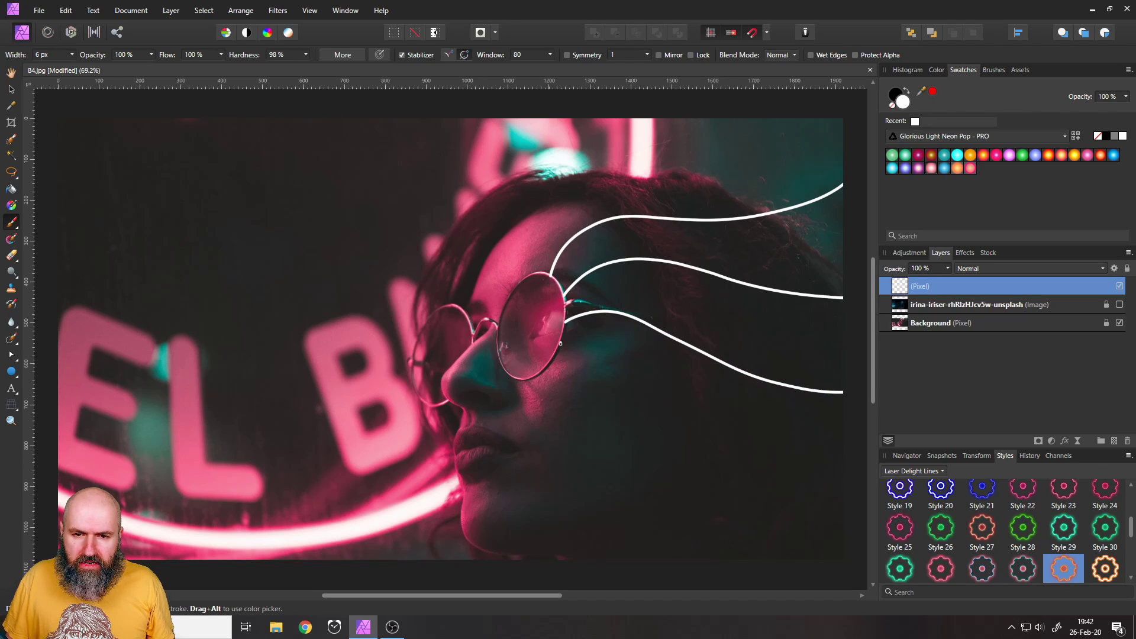
pyautogui.moveTo(561, 340); pyautogui.dragTo(856, 510)
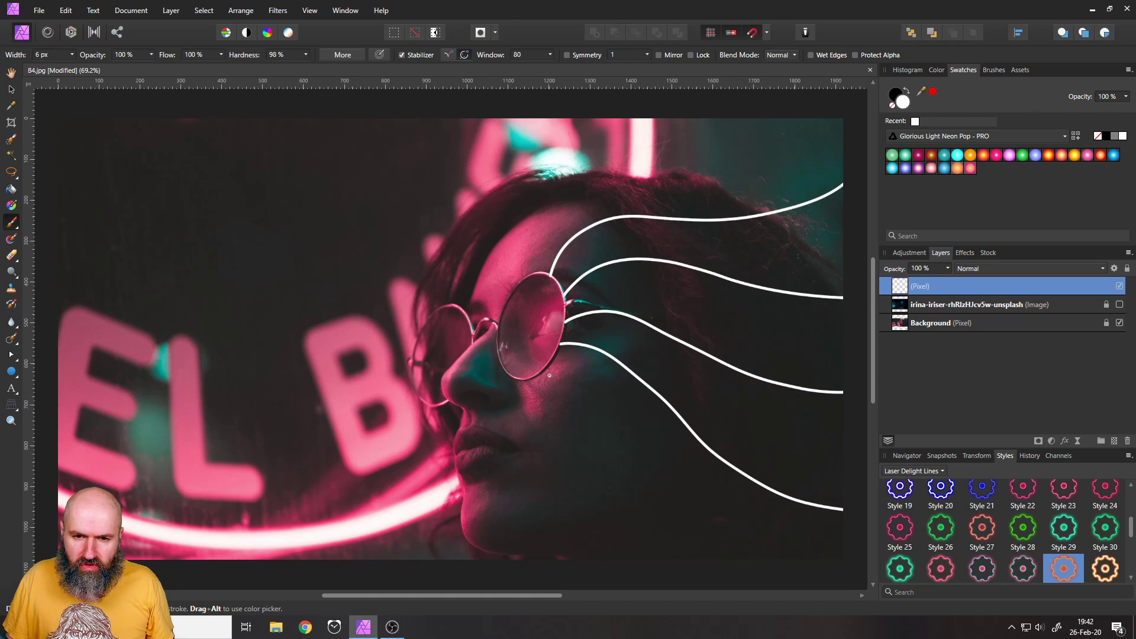
pyautogui.moveTo(547, 364)
pyautogui.mouseDown()
pyautogui.moveTo(603, 418)
pyautogui.moveTo(636, 515)
pyautogui.moveTo(716, 580)
pyautogui.mouseUp()
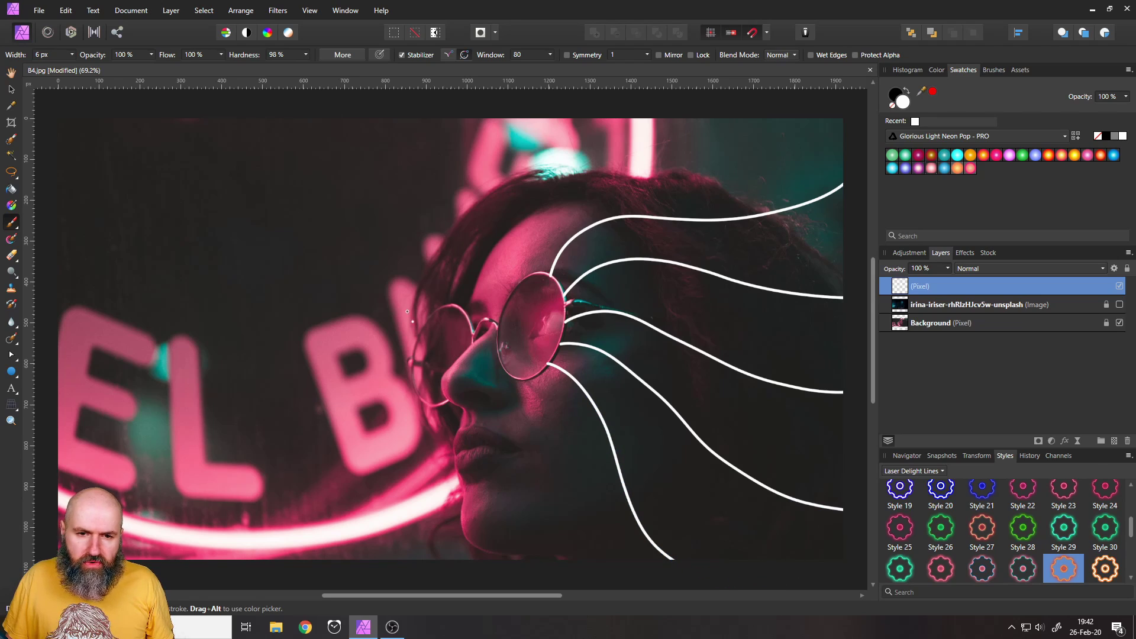
# - Draw curved white lines from the left lens to the top, bottom, lower-left and left edges
pyautogui.moveTo(454, 305)
pyautogui.mouseDown()
pyautogui.moveTo(299, 168)
pyautogui.moveTo(283, 117)
pyautogui.mouseUp()
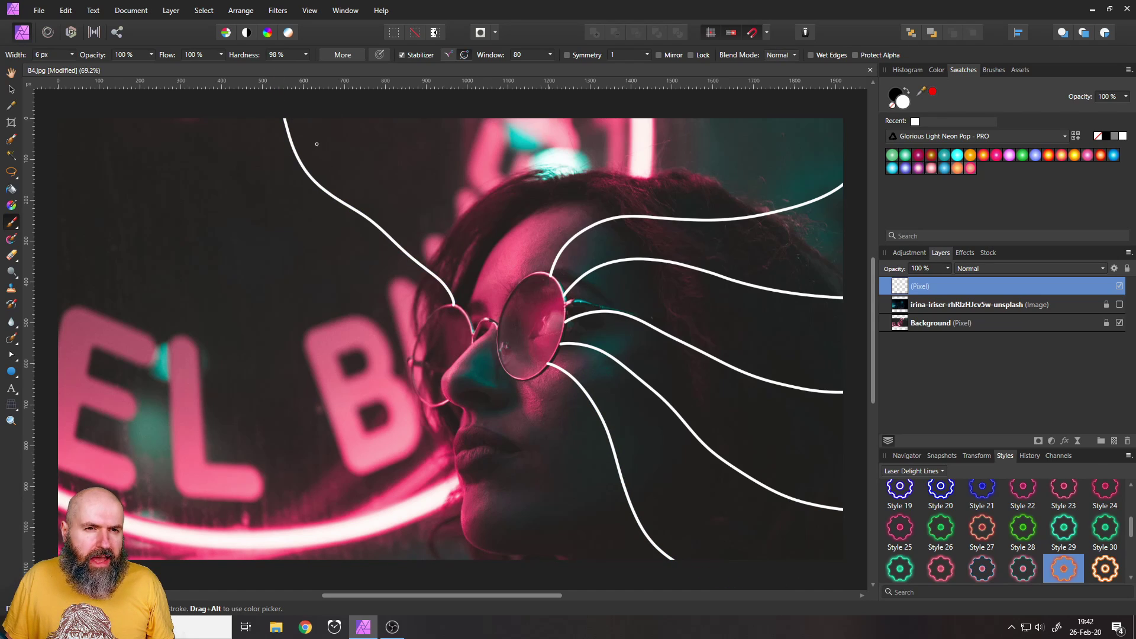
pyautogui.hotkey('ctrl', 'z')
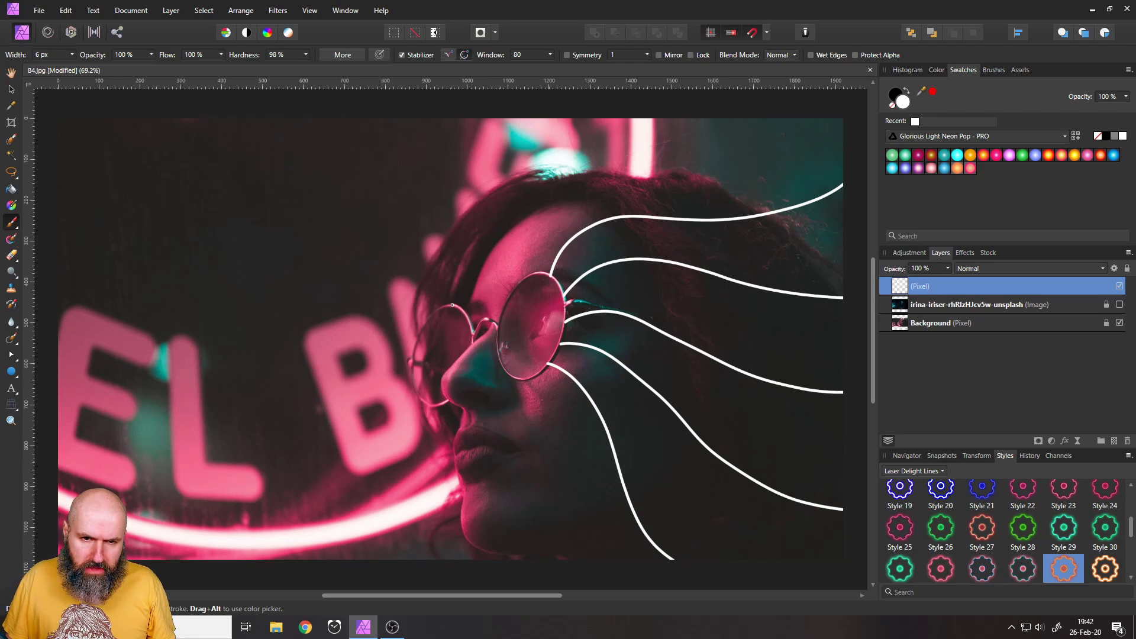
pyautogui.moveTo(452, 305)
pyautogui.mouseDown()
pyautogui.moveTo(434, 235)
pyautogui.moveTo(365, 173)
pyautogui.moveTo(320, 101)
pyautogui.mouseUp()
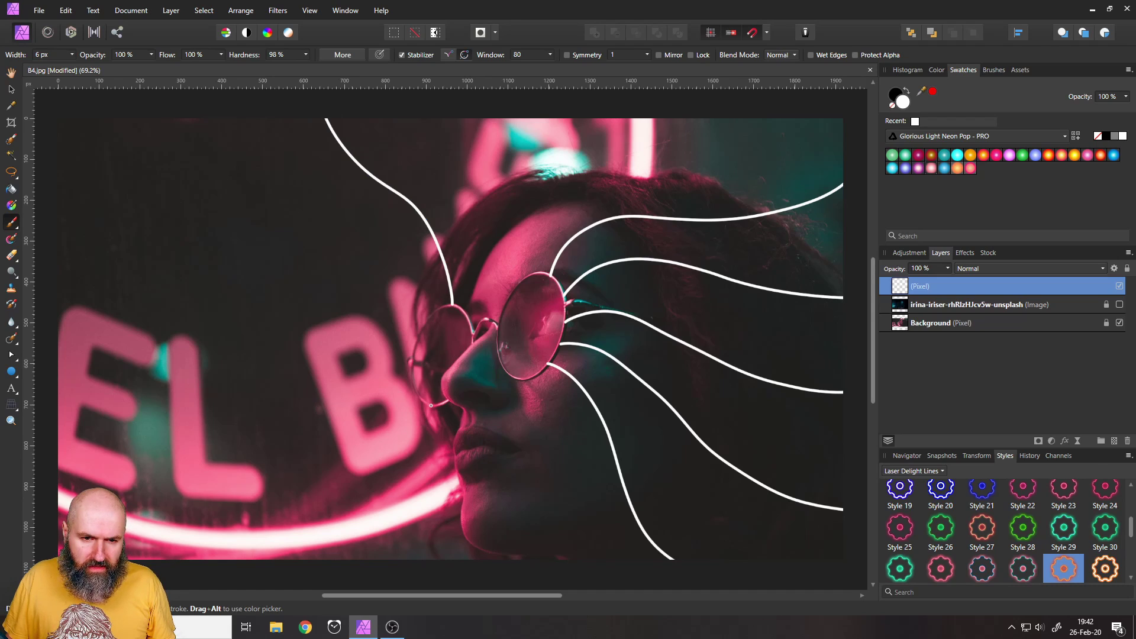
pyautogui.moveTo(430, 404); pyautogui.dragTo(314, 582)
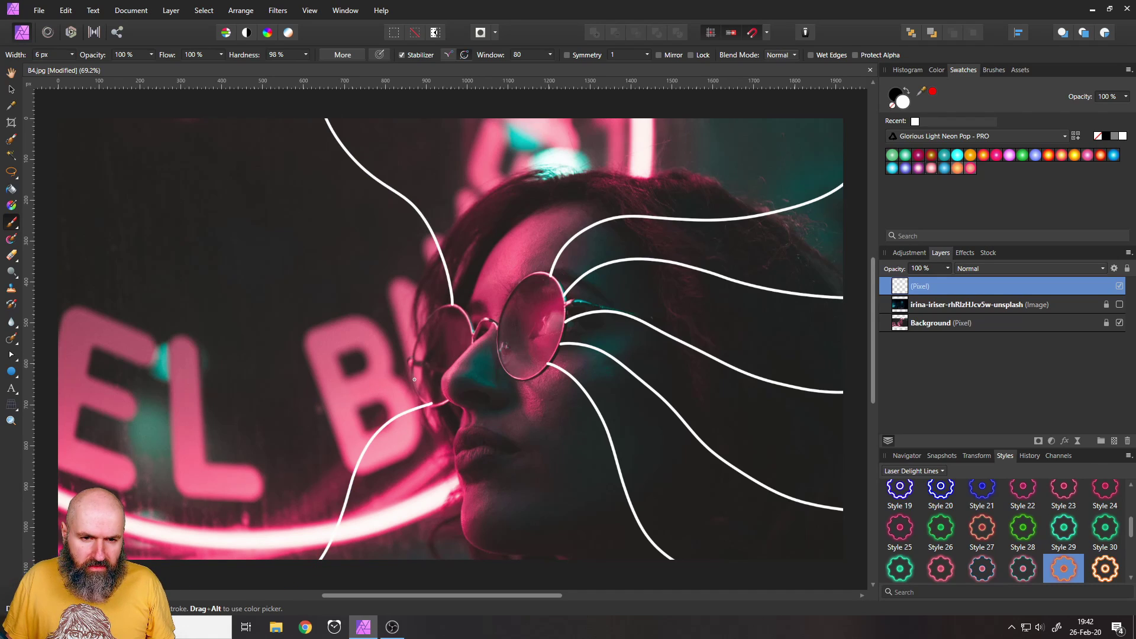
pyautogui.moveTo(412, 379)
pyautogui.mouseDown()
pyautogui.moveTo(288, 378)
pyautogui.moveTo(129, 470)
pyautogui.mouseUp()
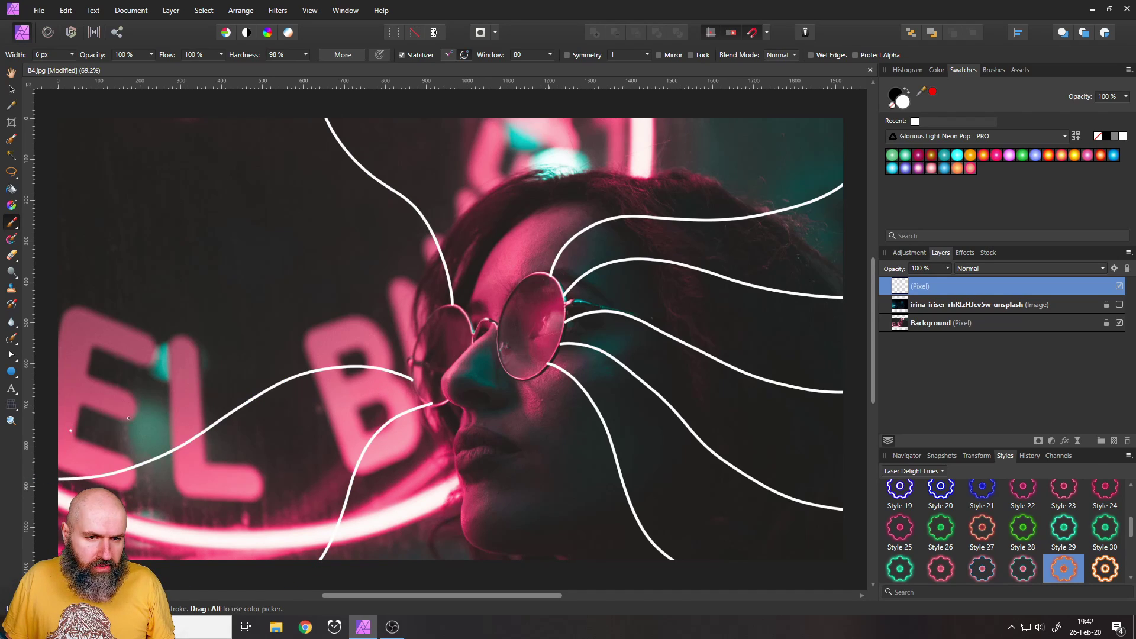
pyautogui.moveTo(421, 330)
pyautogui.mouseDown()
pyautogui.moveTo(371, 285)
pyautogui.moveTo(232, 249)
pyautogui.moveTo(50, 230)
pyautogui.mouseUp()
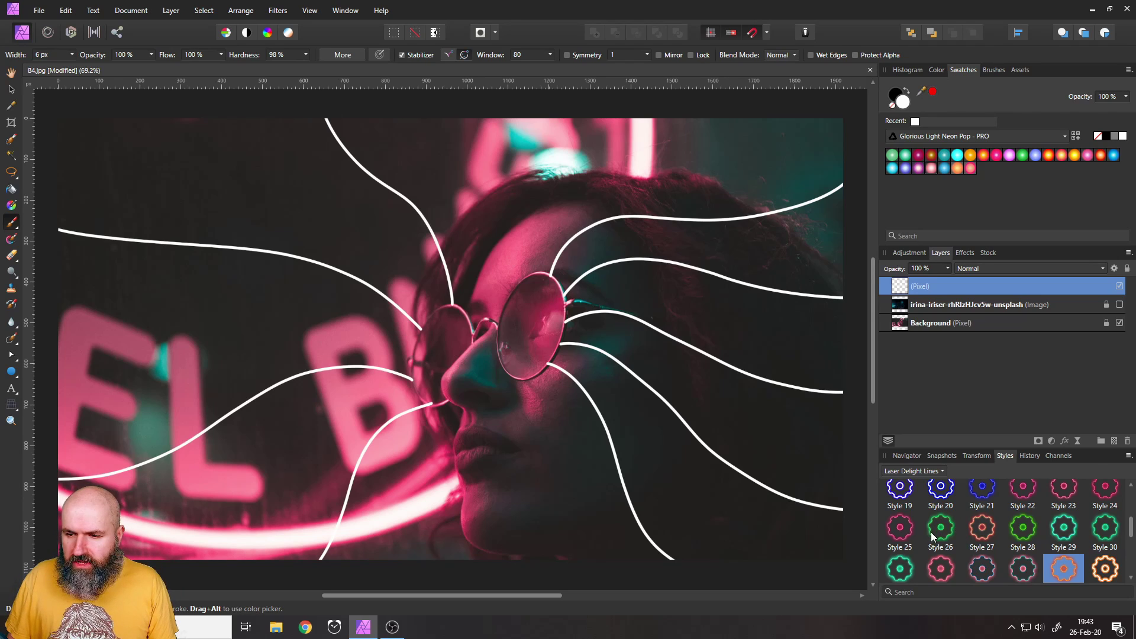
# - Try green, pink and red Laser Delight Lines glows, settling on green Style 26
pyautogui.click(933, 531)
pyautogui.click(905, 525)
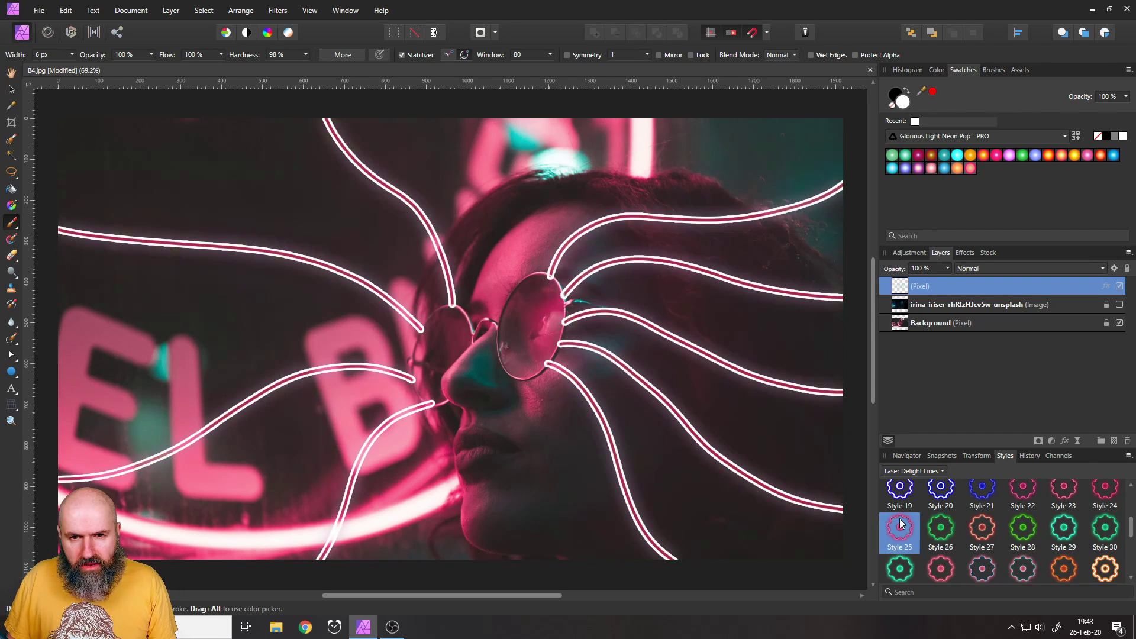
pyautogui.scroll(-3, 923, 527)
pyautogui.click(946, 526)
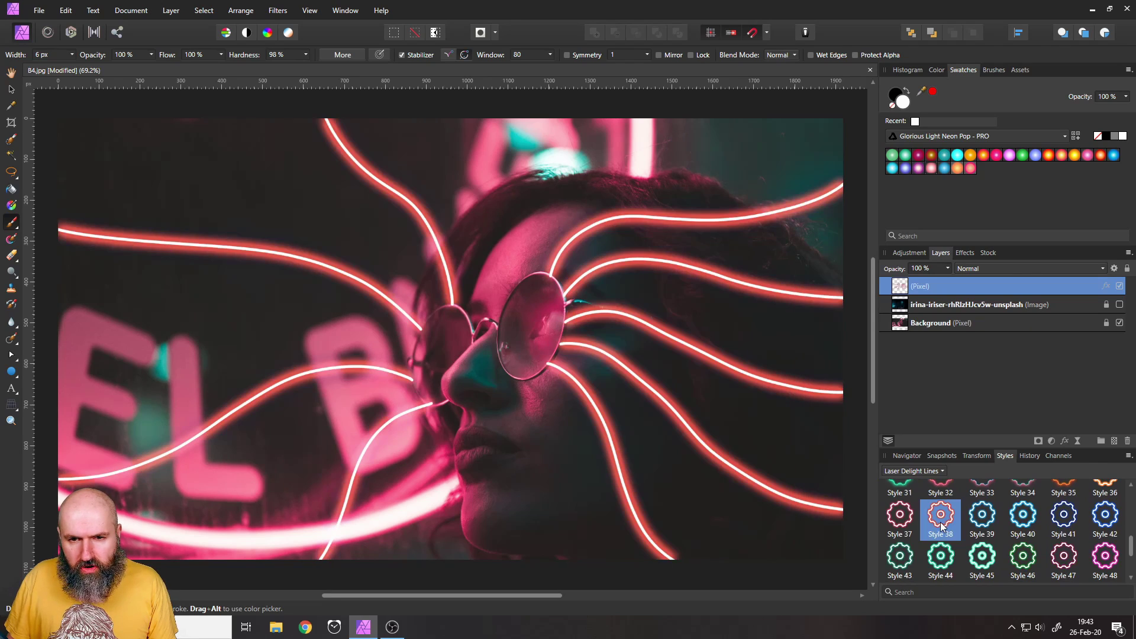
pyautogui.click(891, 518)
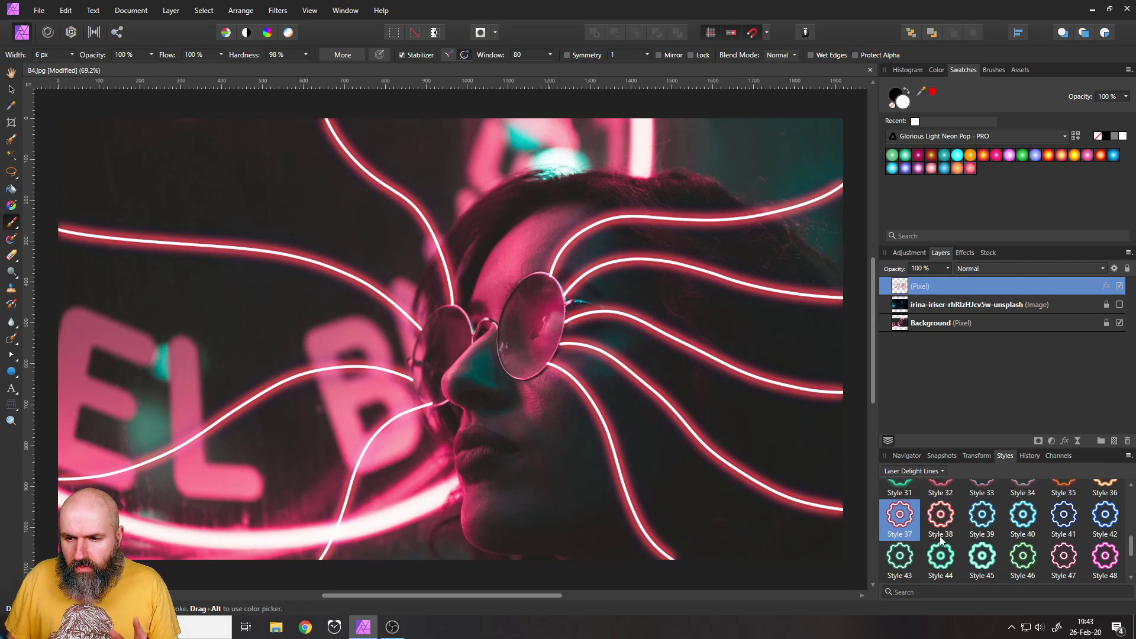
pyautogui.scroll(1, 940, 536)
pyautogui.click(937, 489)
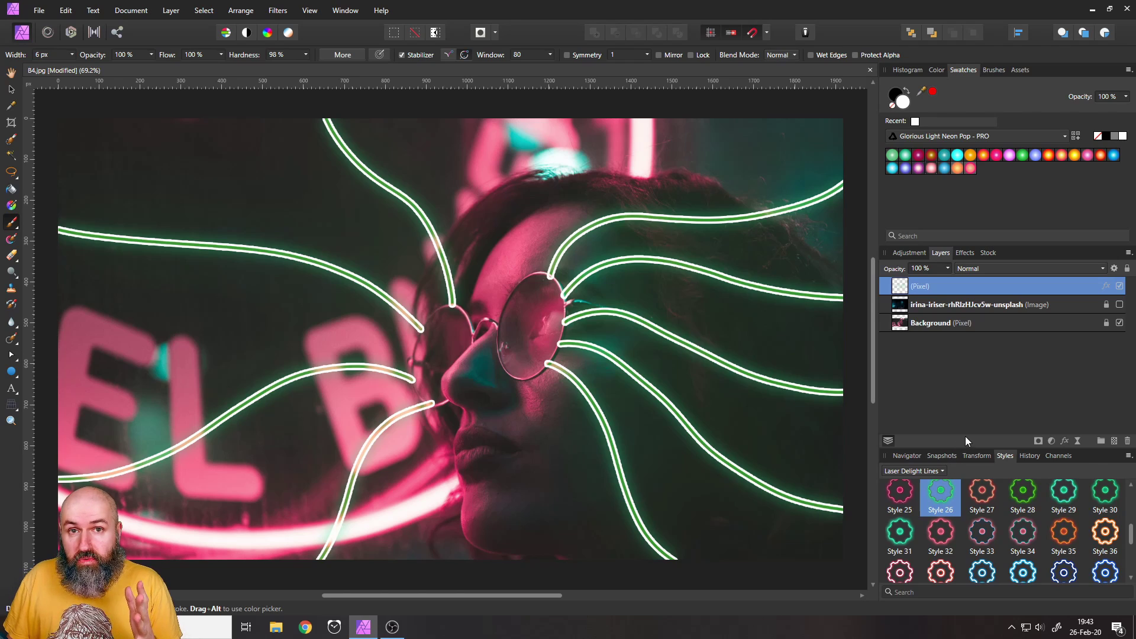
# - Open the lines' layer effects and toggle outer shadow and inner glow off and on to compare
pyautogui.click(1065, 441)
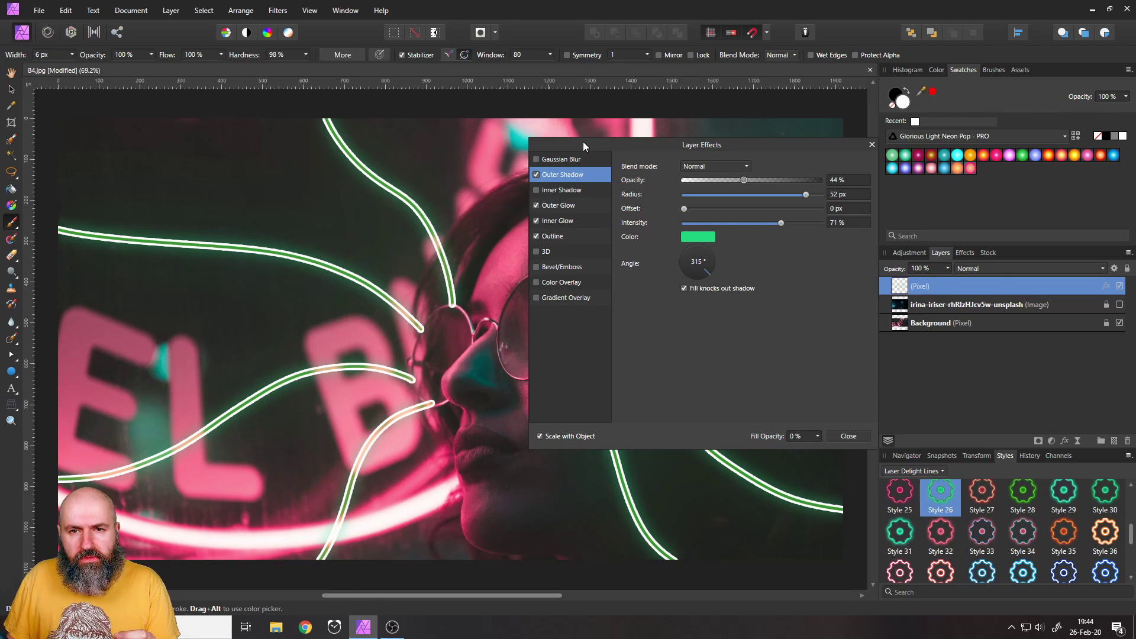
pyautogui.moveTo(583, 142); pyautogui.dragTo(720, 152)
pyautogui.click(673, 185)
pyautogui.click(672, 186)
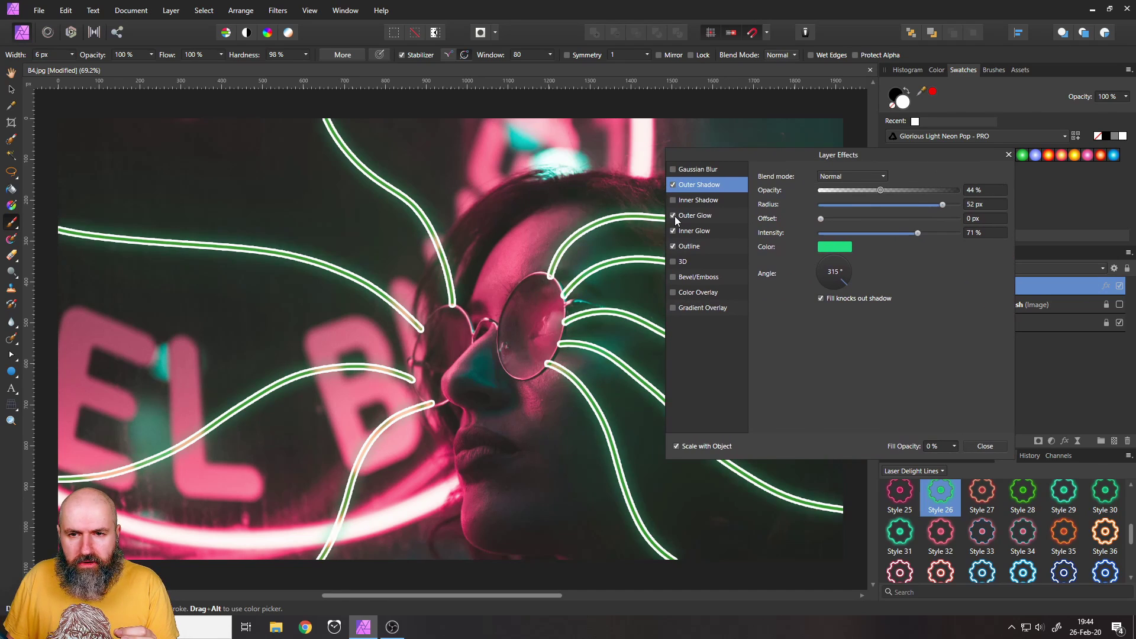
pyautogui.click(673, 231)
pyautogui.click(673, 230)
pyautogui.click(673, 231)
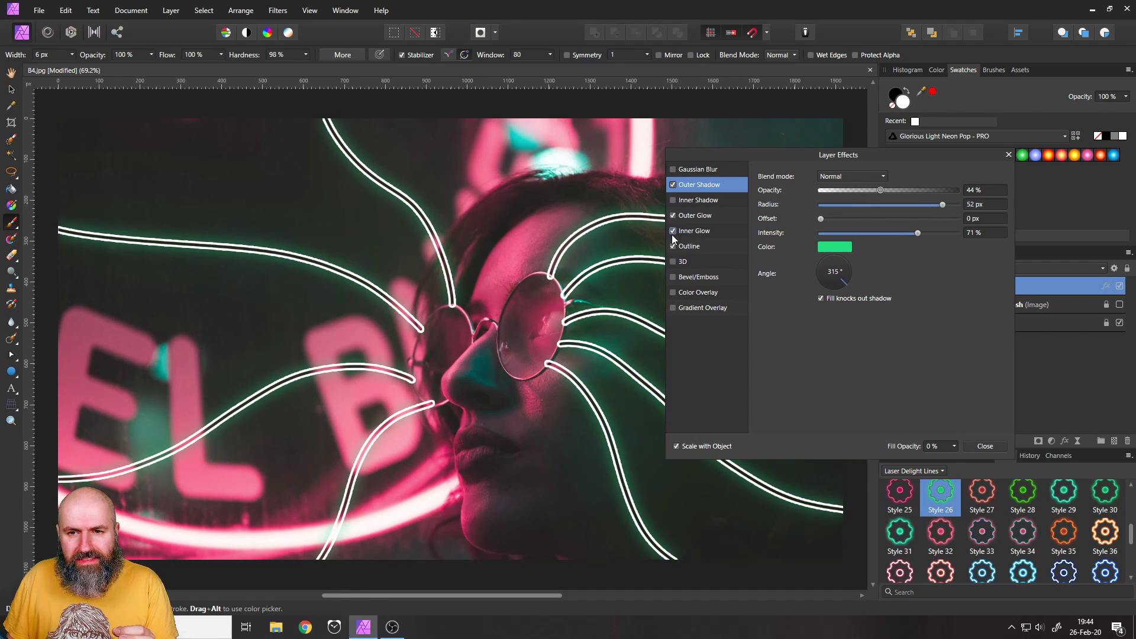
pyautogui.click(672, 231)
# - Compare the lines without the white outline, then thin its radius to 3.6 px
pyautogui.click(673, 246)
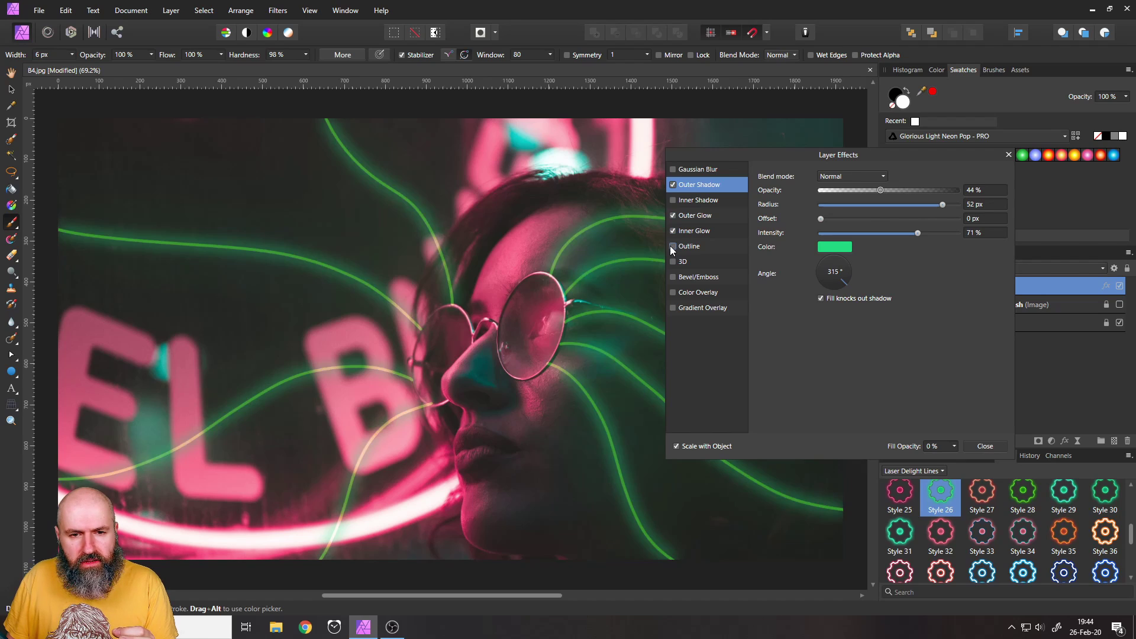
pyautogui.click(672, 246)
pyautogui.click(690, 245)
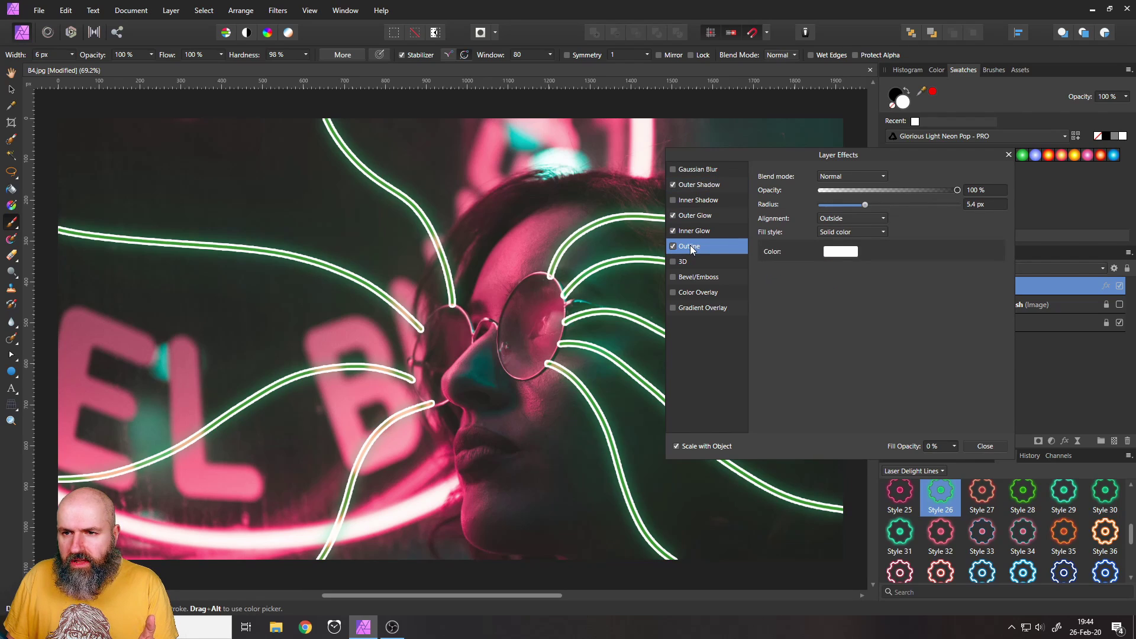
pyautogui.moveTo(865, 205)
pyautogui.mouseDown()
pyautogui.moveTo(841, 205)
pyautogui.moveTo(861, 205)
pyautogui.mouseUp()
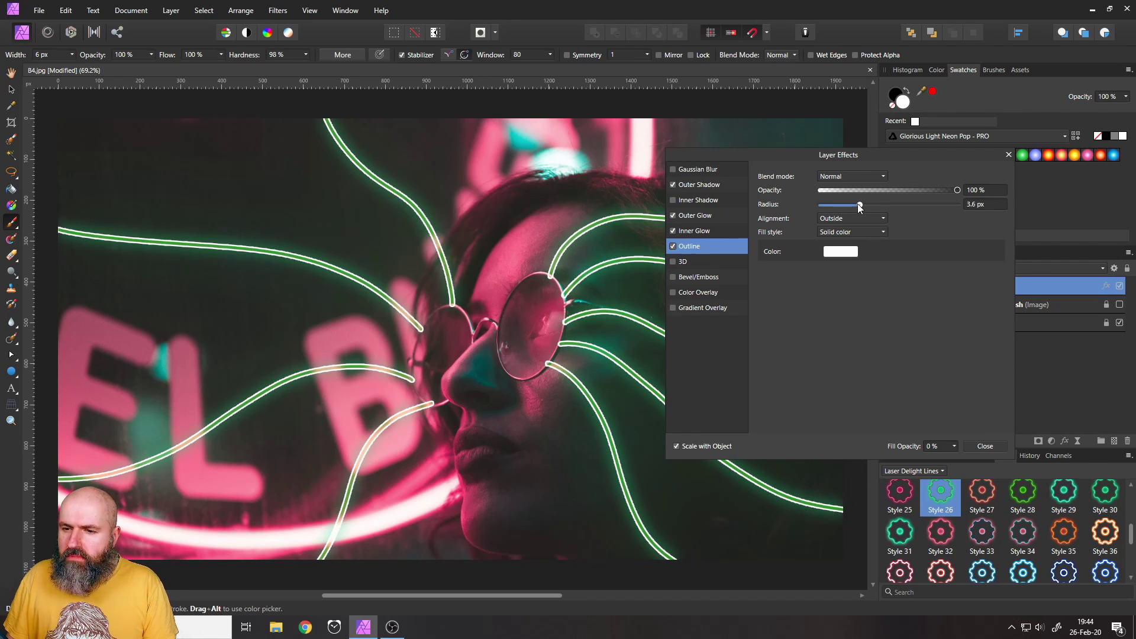
pyautogui.click(988, 446)
# - Try pink-red, several blue and a blue-purple neon glow styles on the lines
pyautogui.scroll(-1, 947, 497)
pyautogui.click(939, 547)
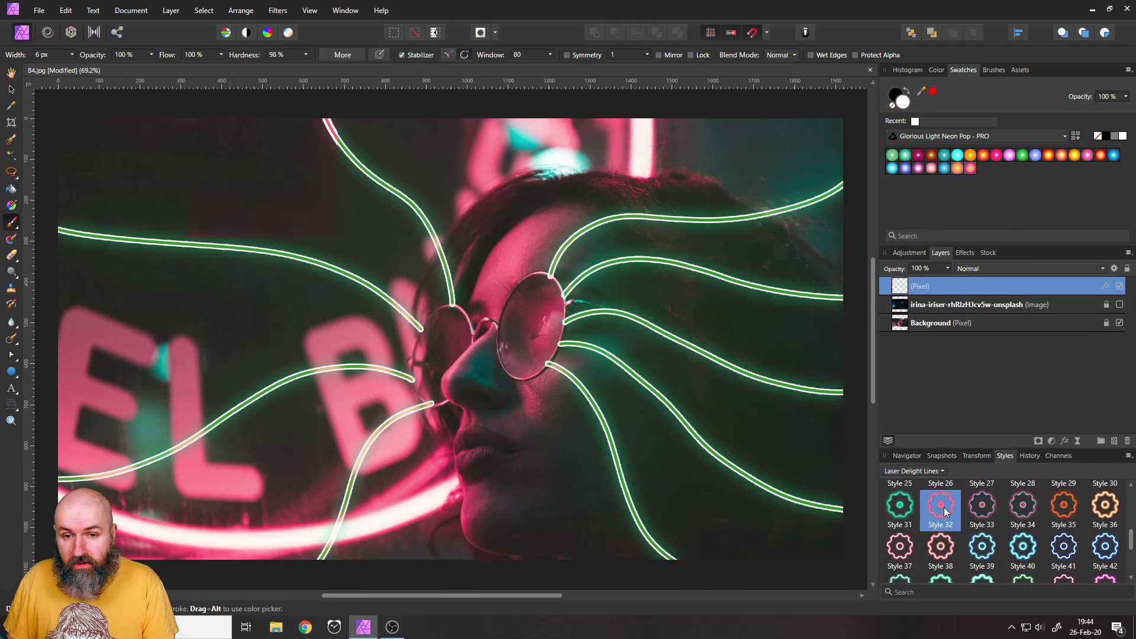
pyautogui.click(982, 548)
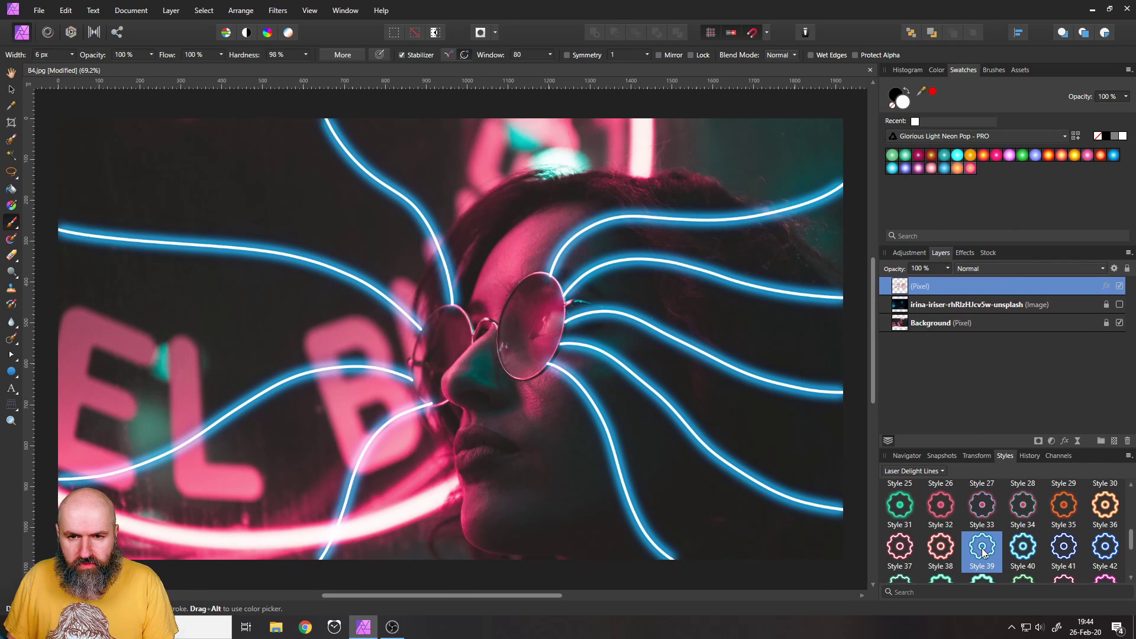
pyautogui.click(1024, 549)
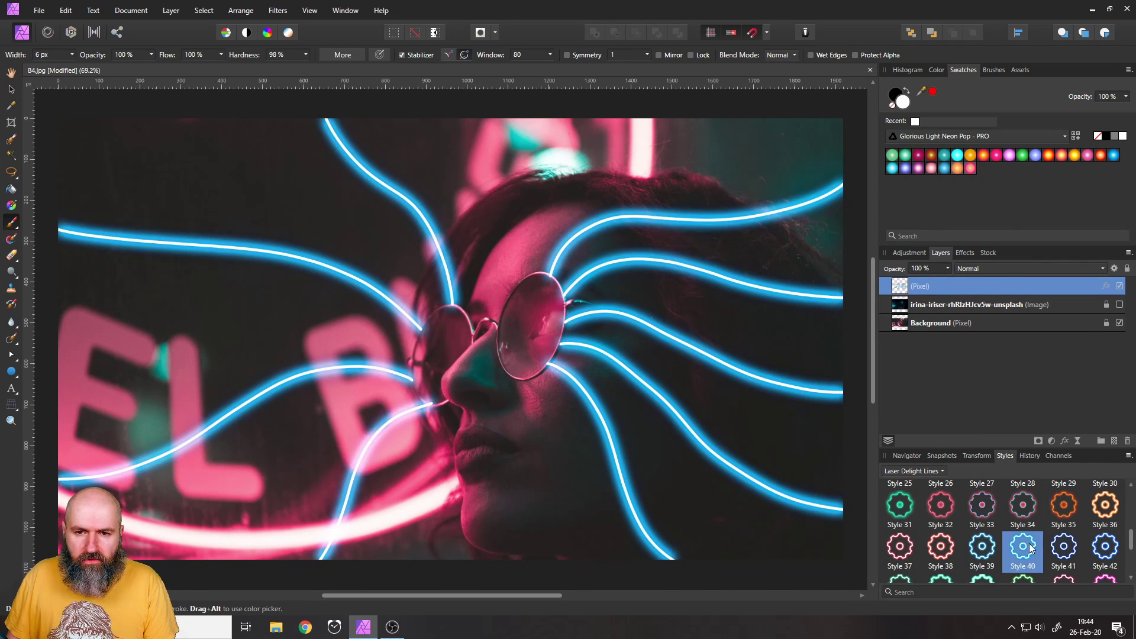
pyautogui.click(1064, 548)
pyautogui.click(1106, 548)
# - Try green and orange glows, then apply a pink neon glow to the lines
pyautogui.scroll(-1, 1004, 521)
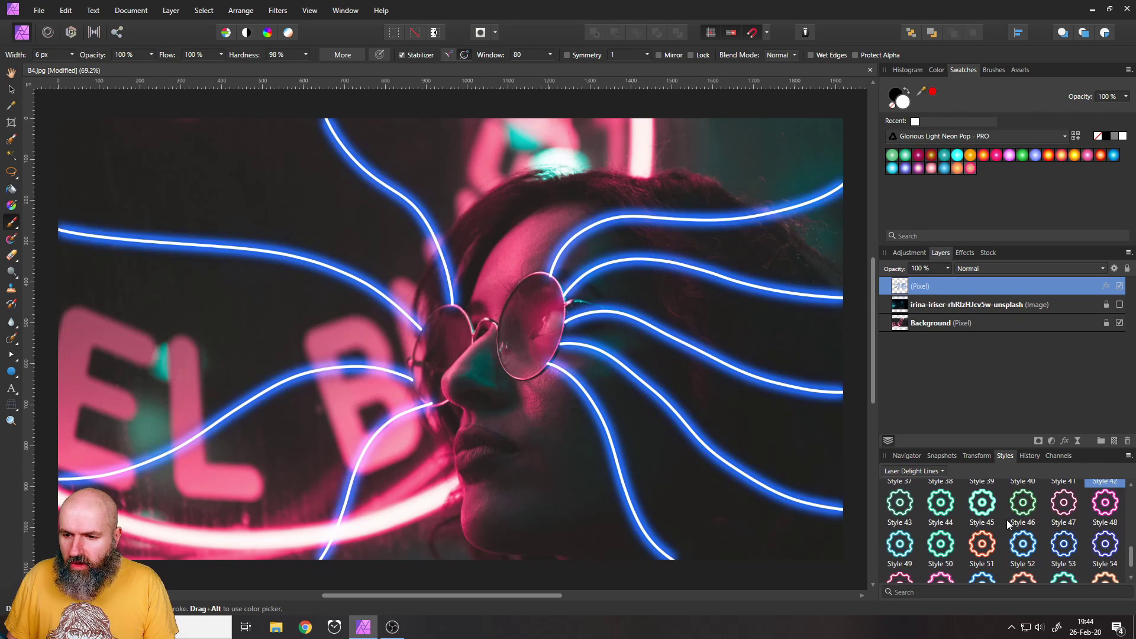
pyautogui.click(1008, 518)
pyautogui.click(975, 548)
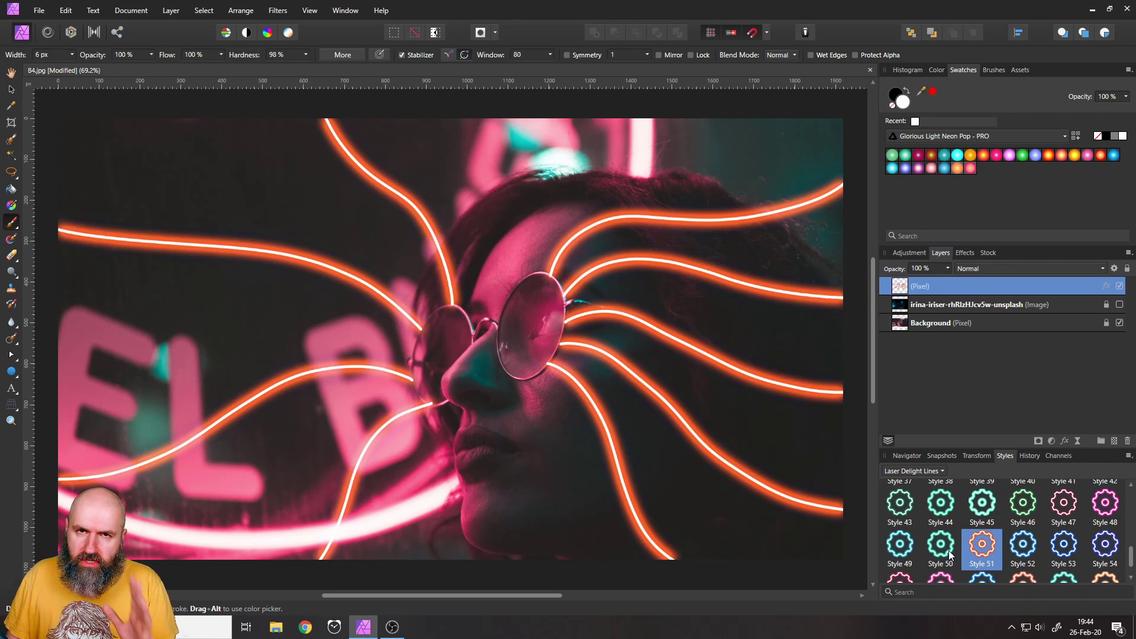
pyautogui.scroll(-1, 941, 544)
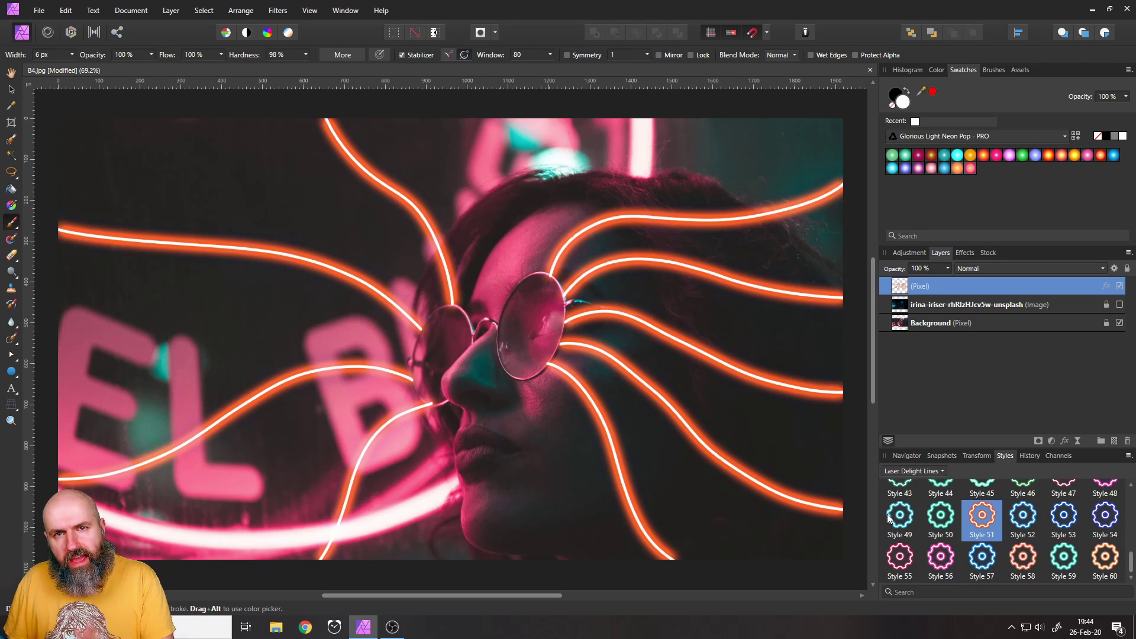
pyautogui.click(901, 559)
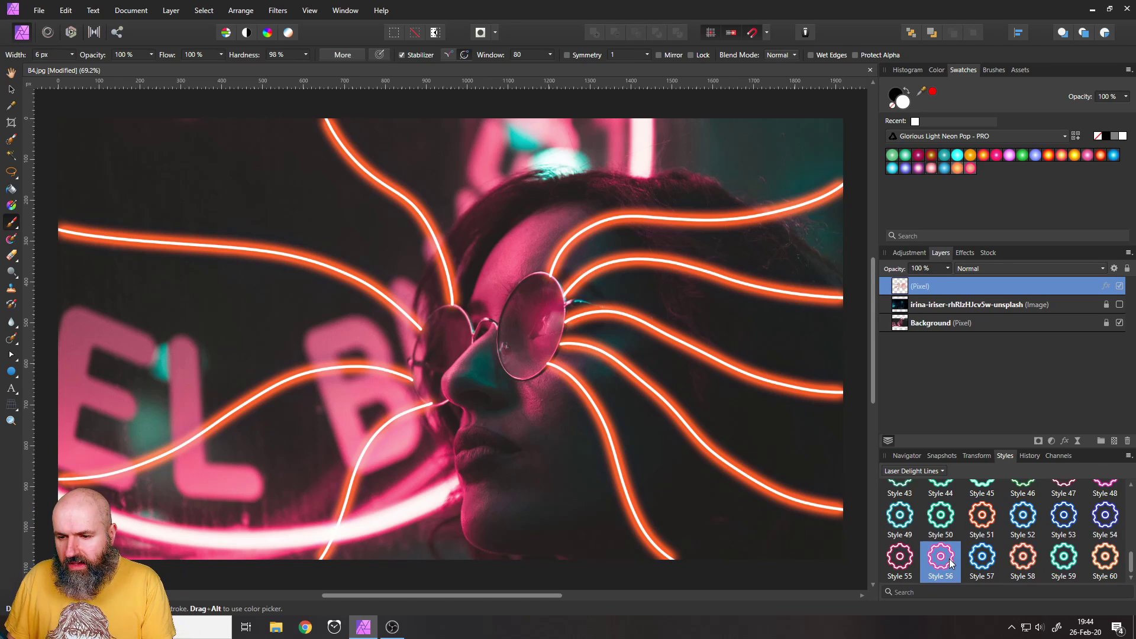
# - Apply the cyan Laser Delight Lines Style 59 to the radiating lines
pyautogui.click(1064, 558)
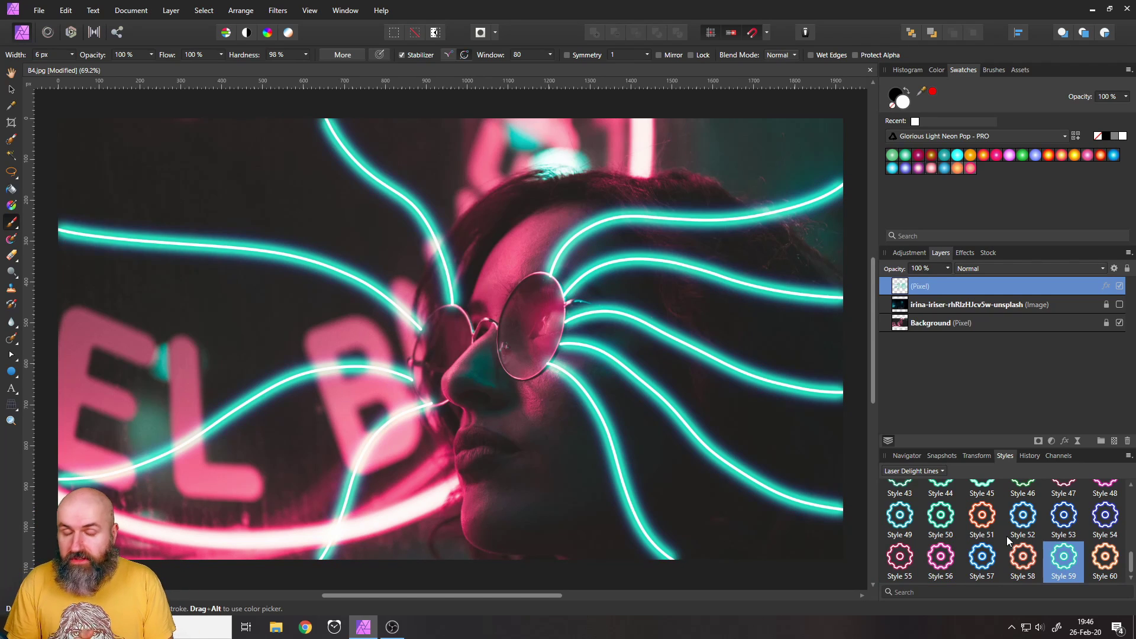